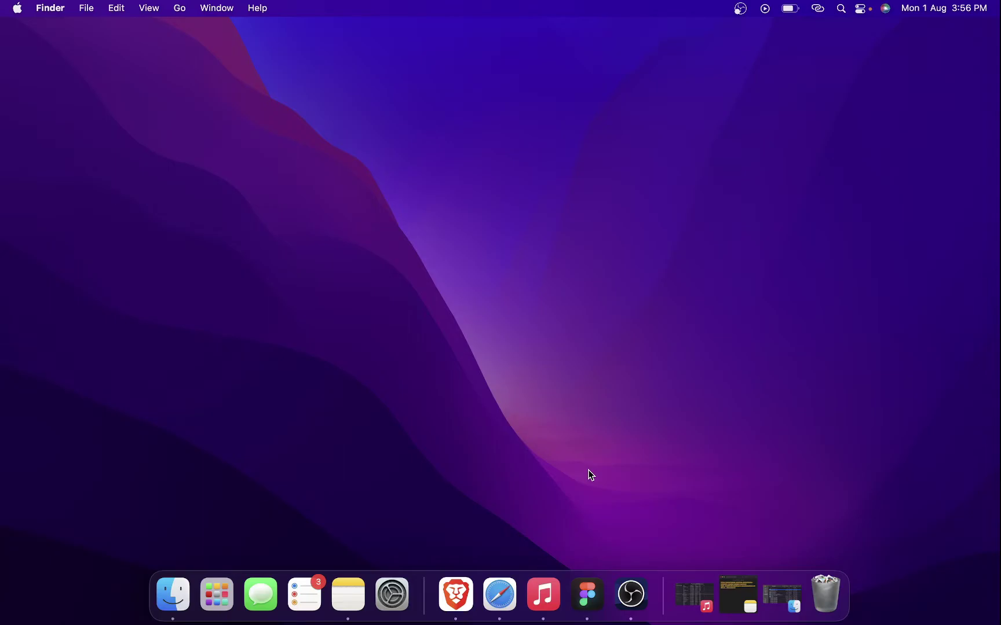
Launch Brave from the Dock to bring up Figma's recent files page
click(461, 577)
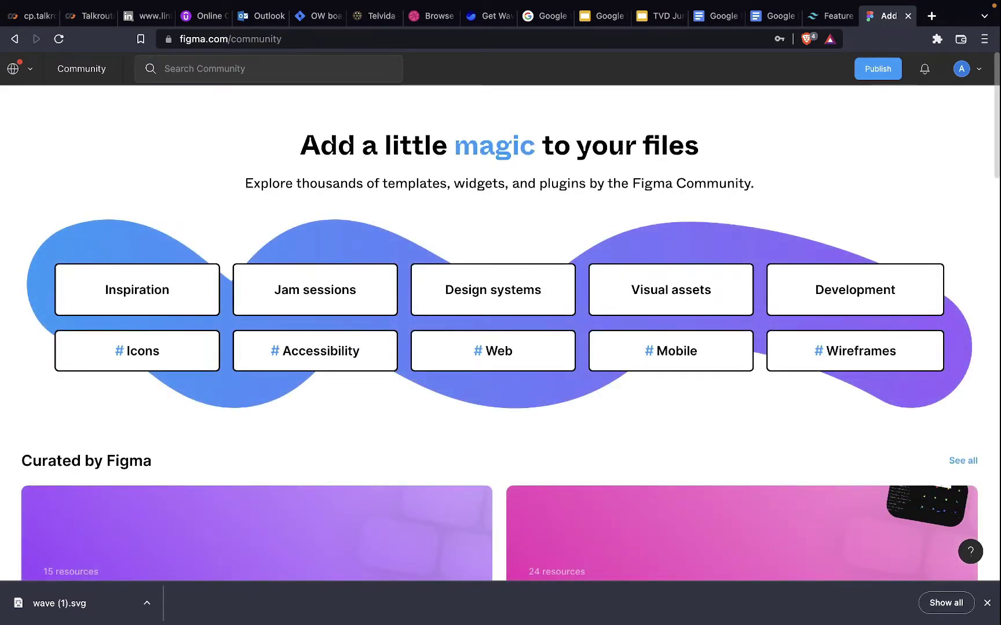
Search the Figma Community for 'Remove bg'
click(173, 65)
text(Re)
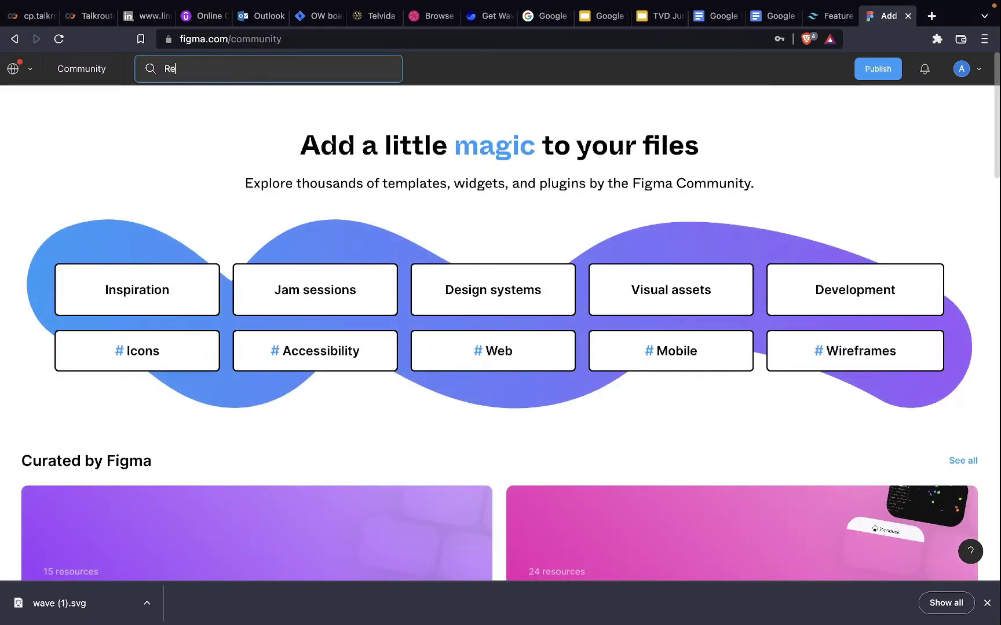
text(mov)
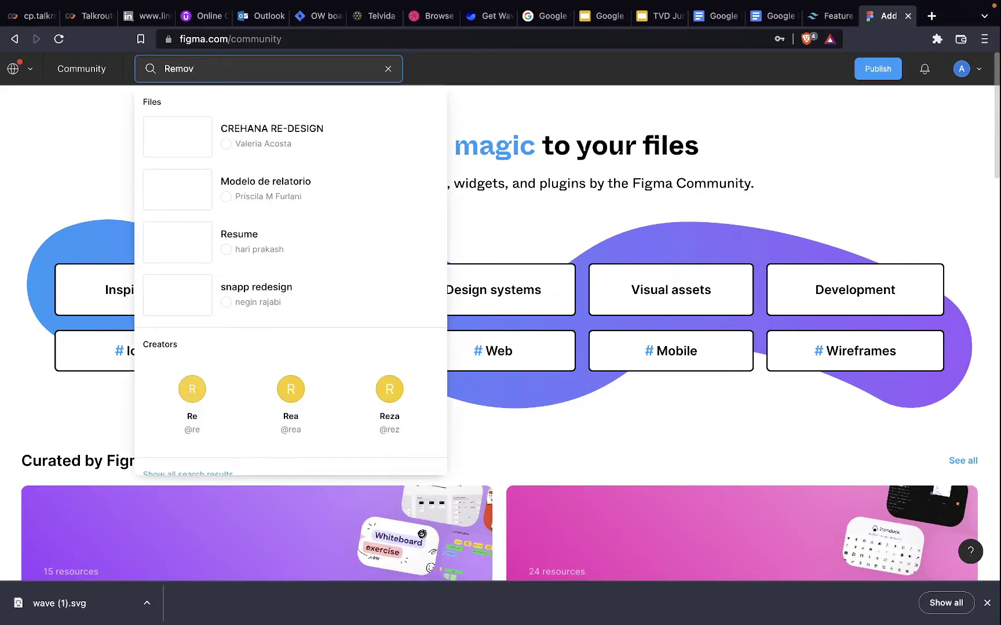
text(e bg)
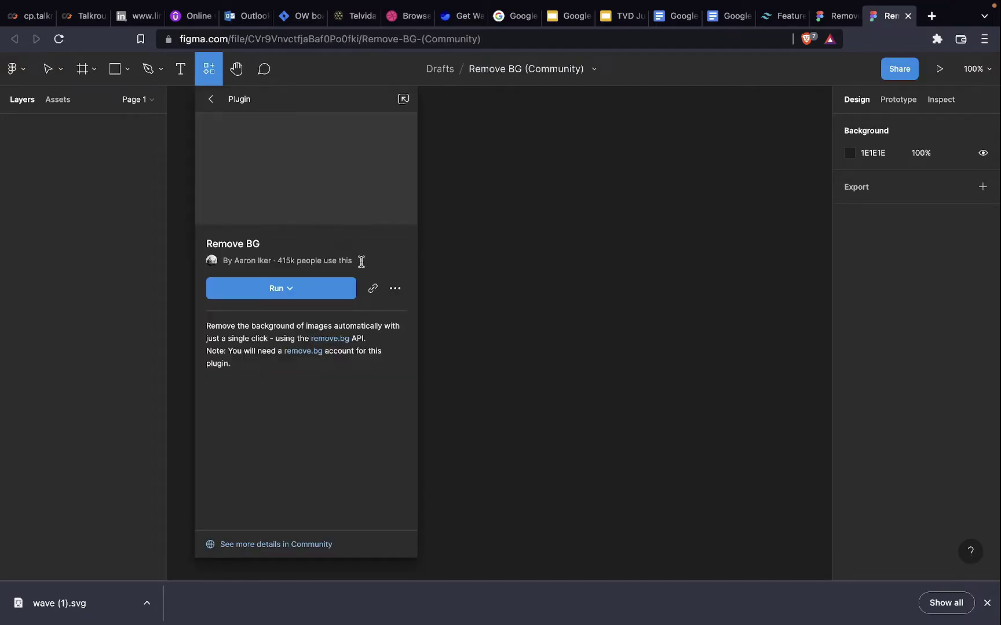
Install the Remove BG plugin and choose its Set API Key run option
click(394, 289)
click(394, 316)
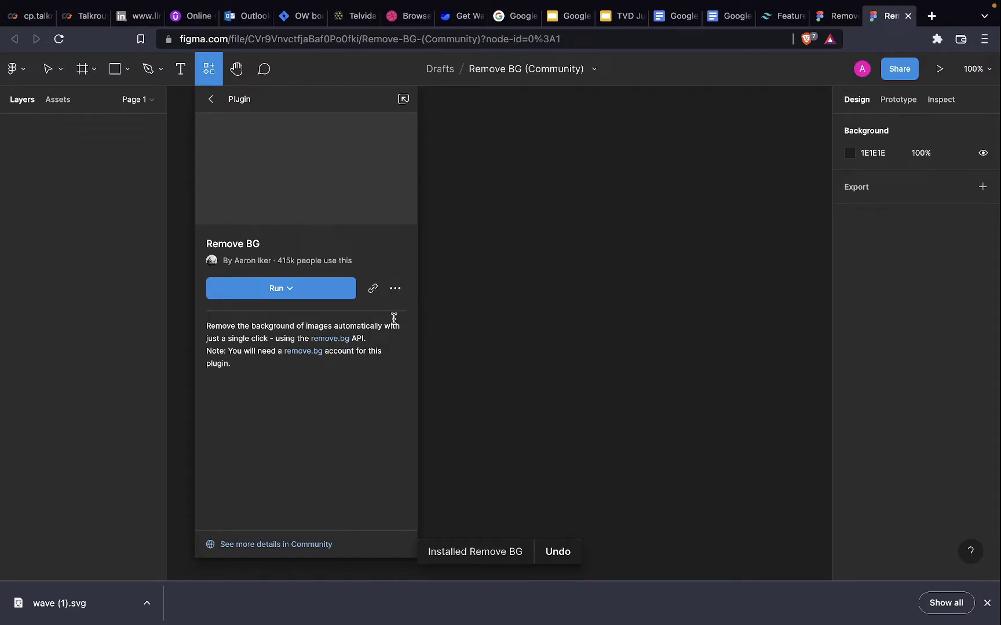
click(289, 290)
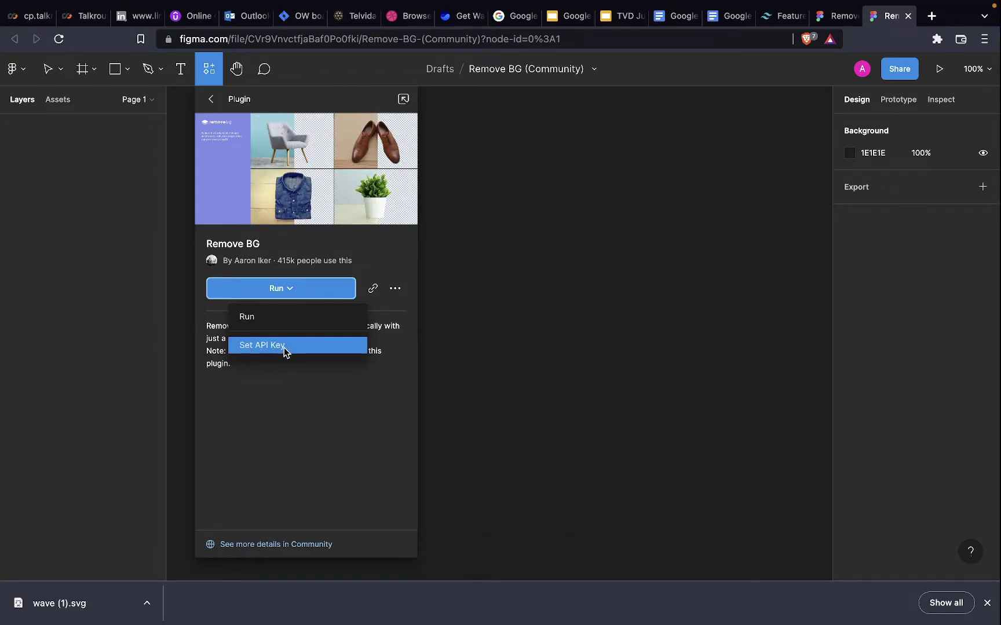
click(283, 345)
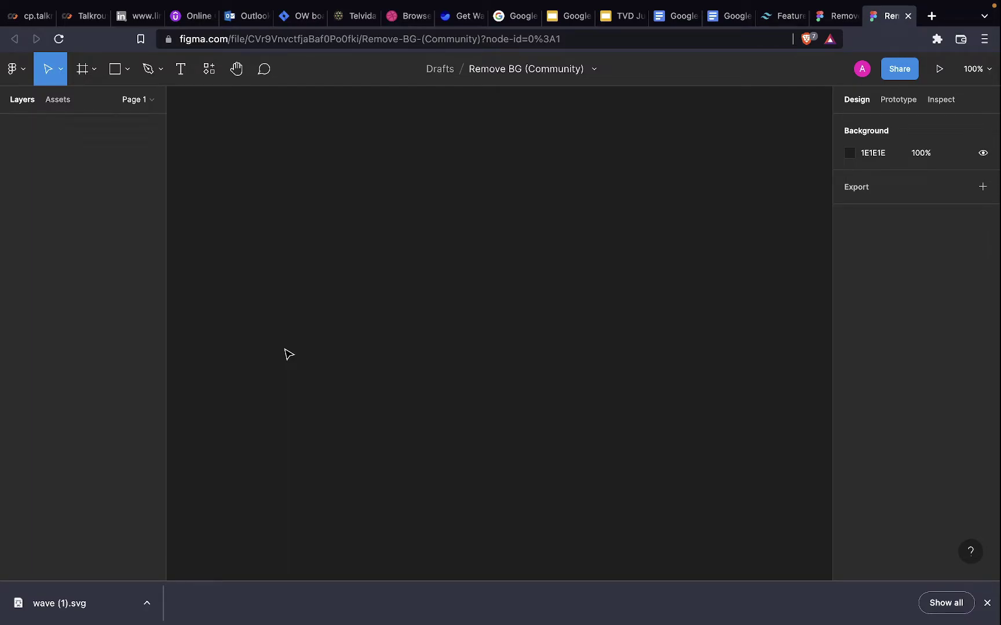
Bring up Remove BG's Set API Key prompt through quick actions, searching 'remove'
key(super+slash)
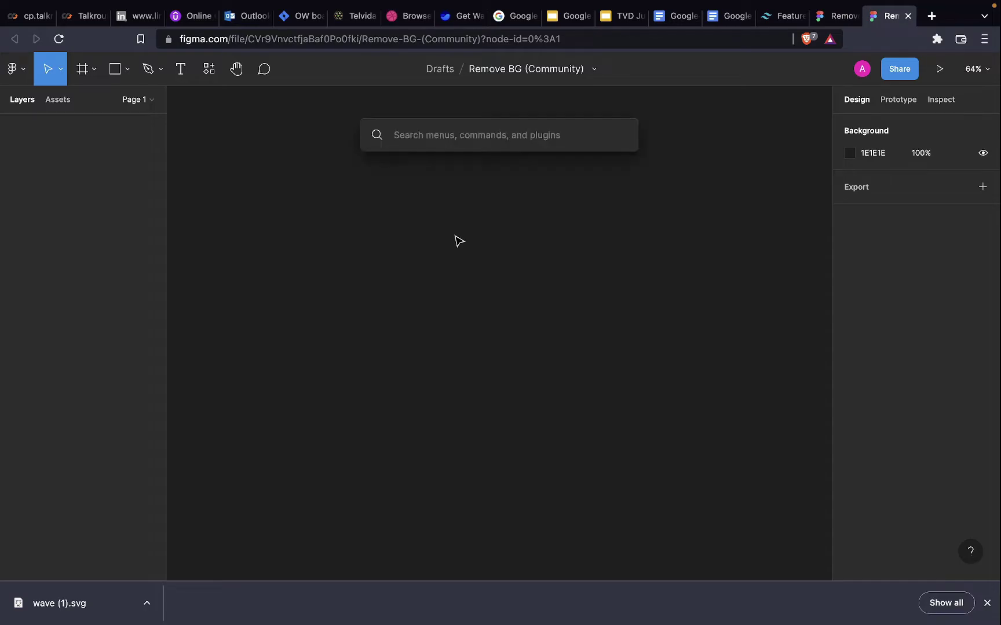
text(remo)
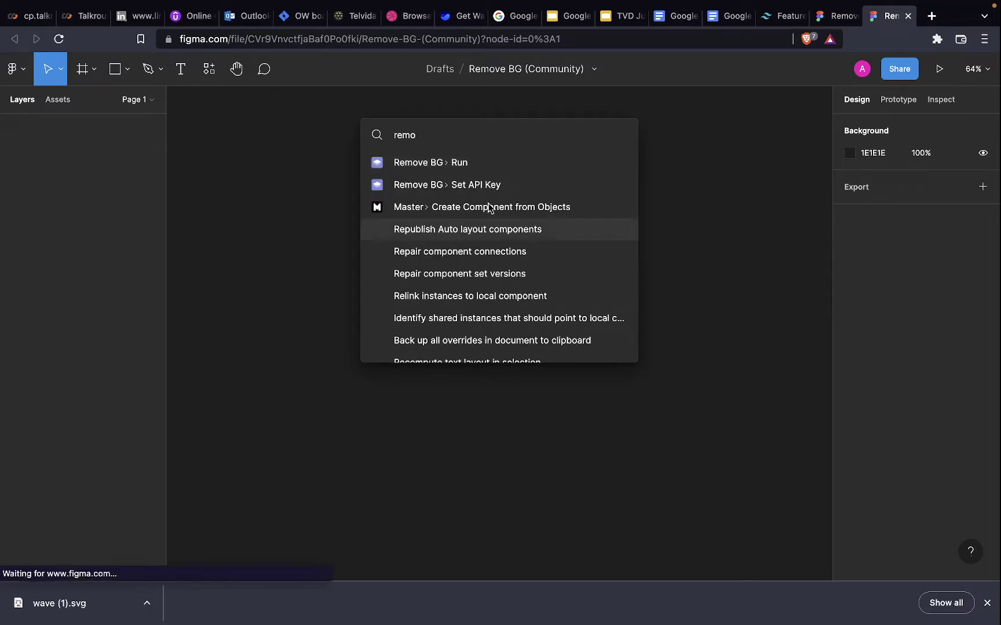
click(484, 184)
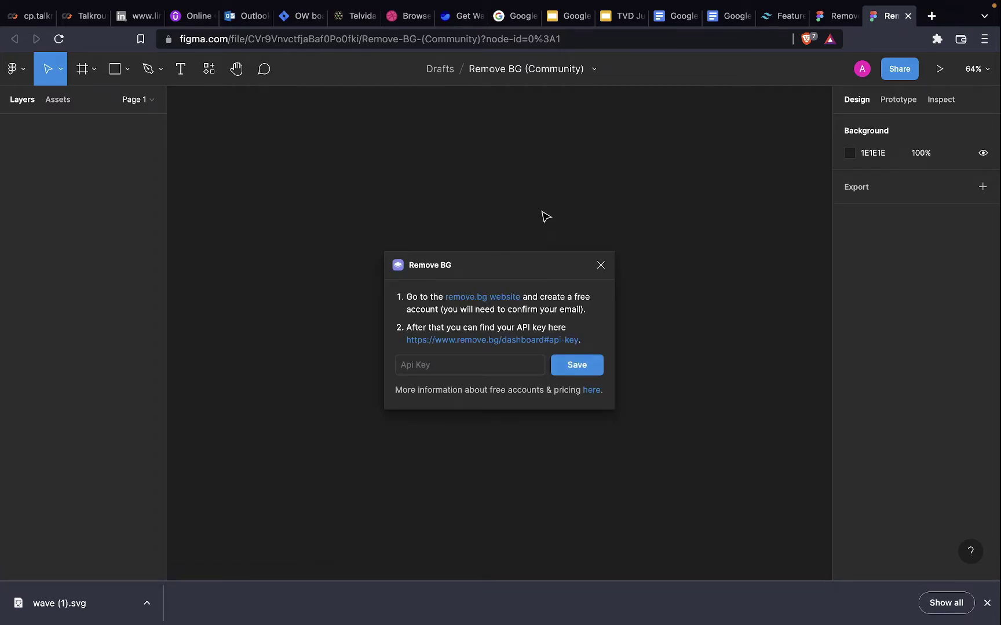
click(600, 265)
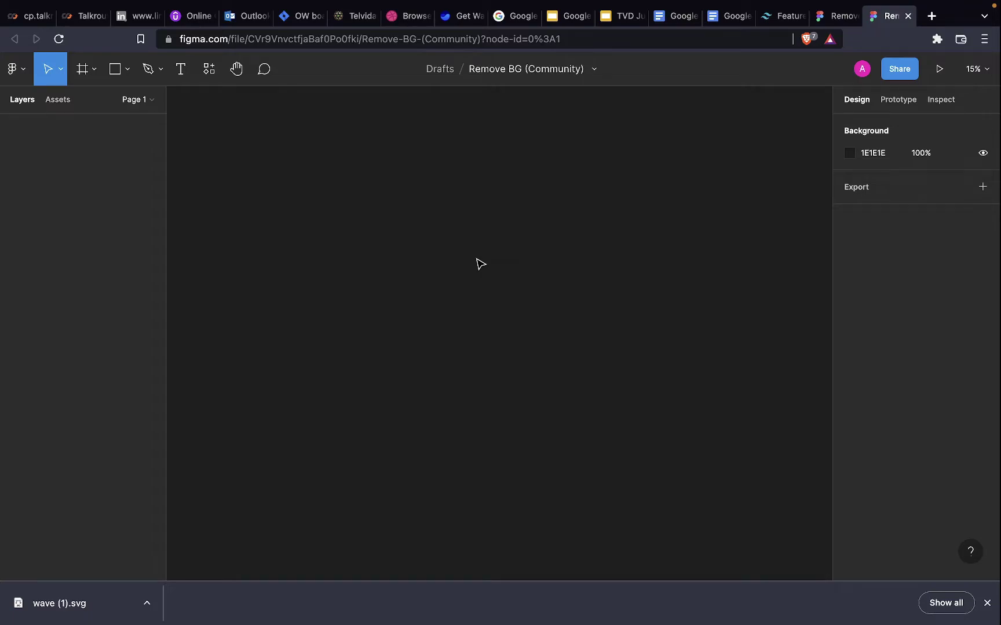
key(super+slash)
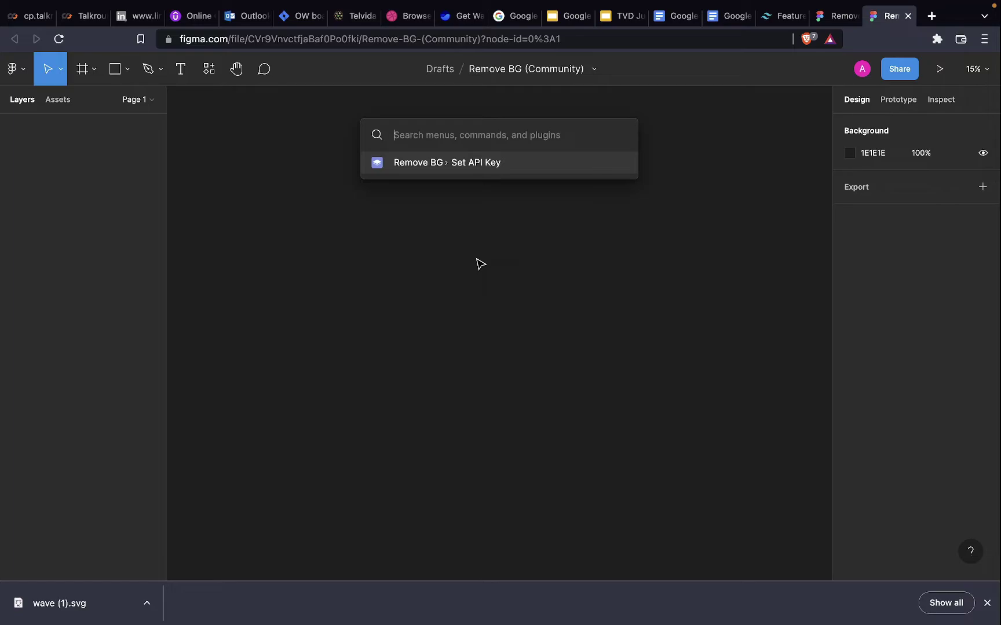
text(remove)
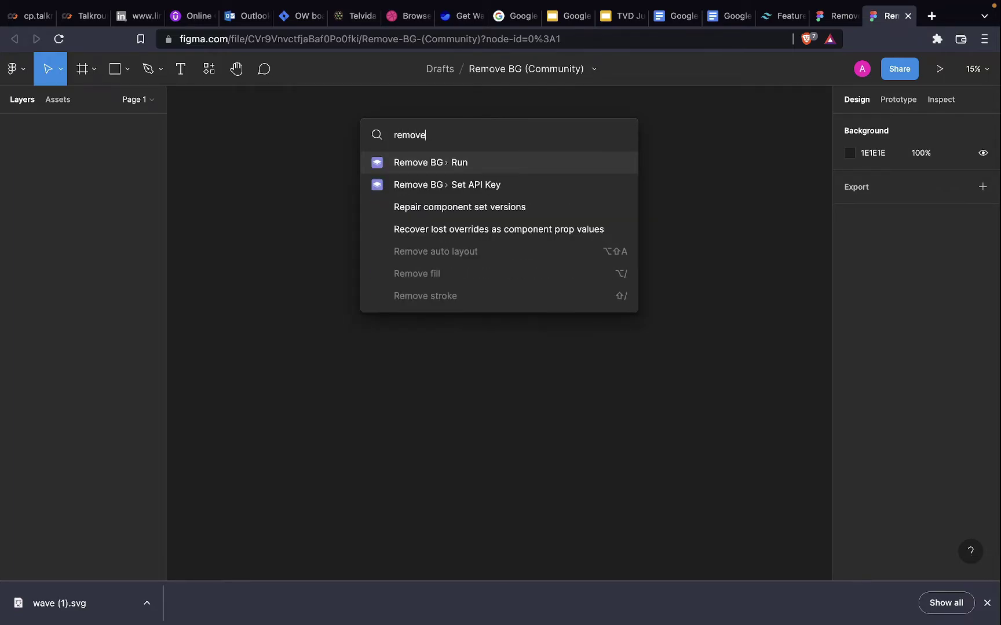
click(525, 184)
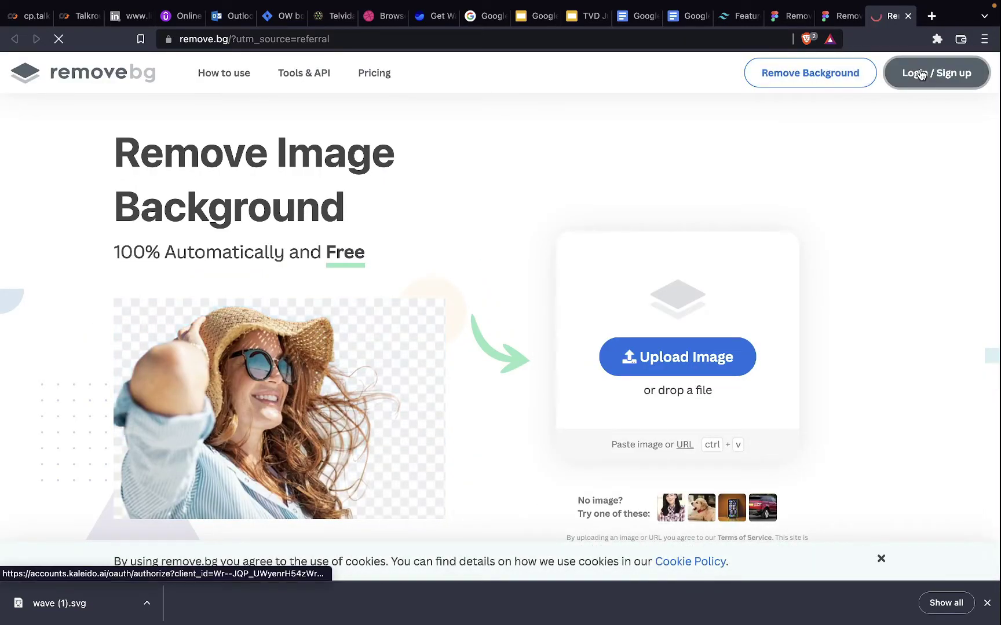
Sign in to remove.bg with Google and open the account dashboard
click(921, 74)
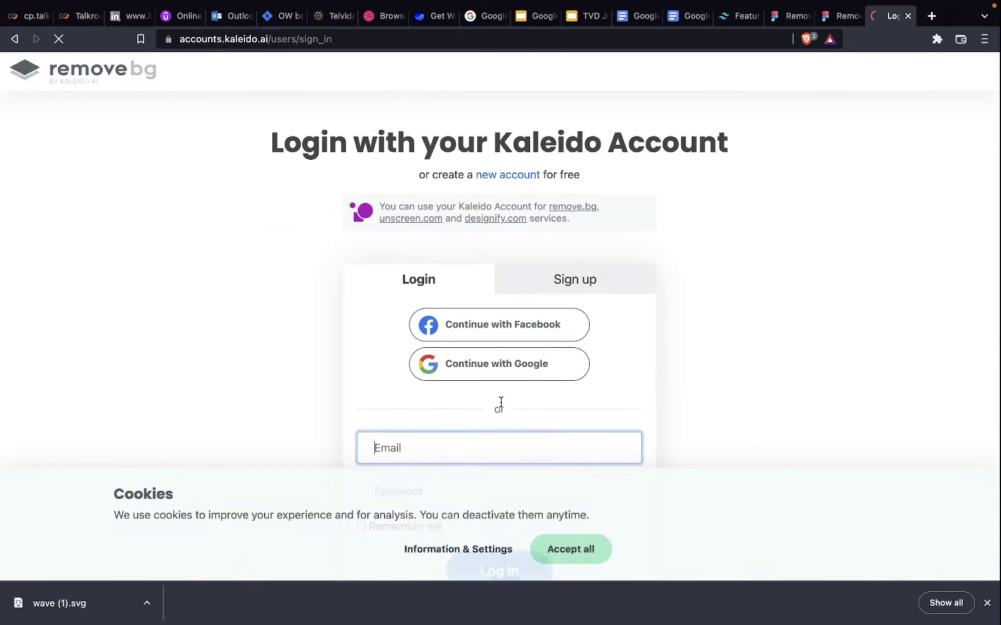
click(536, 379)
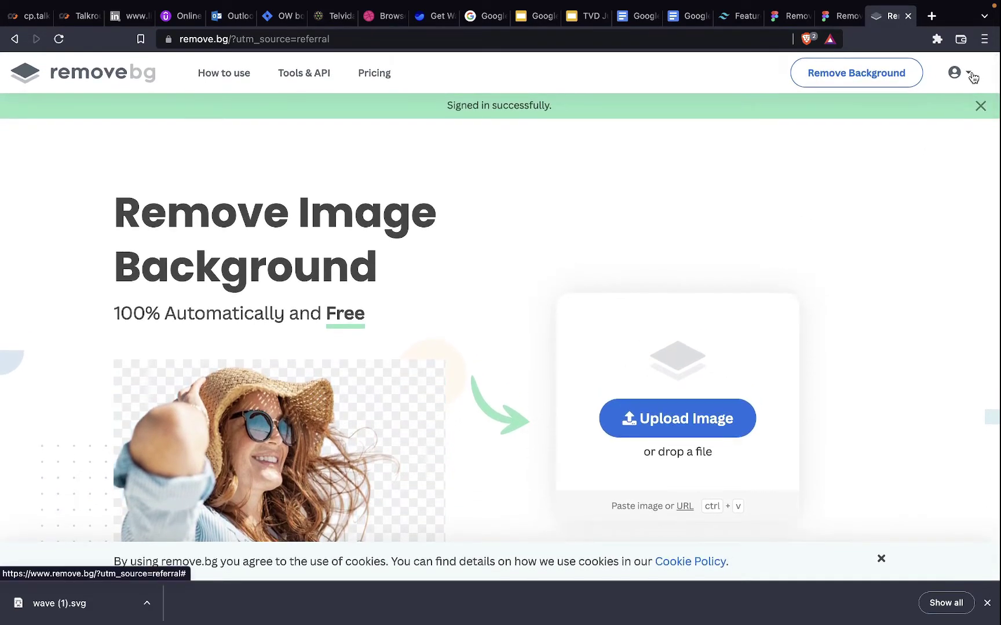
click(974, 77)
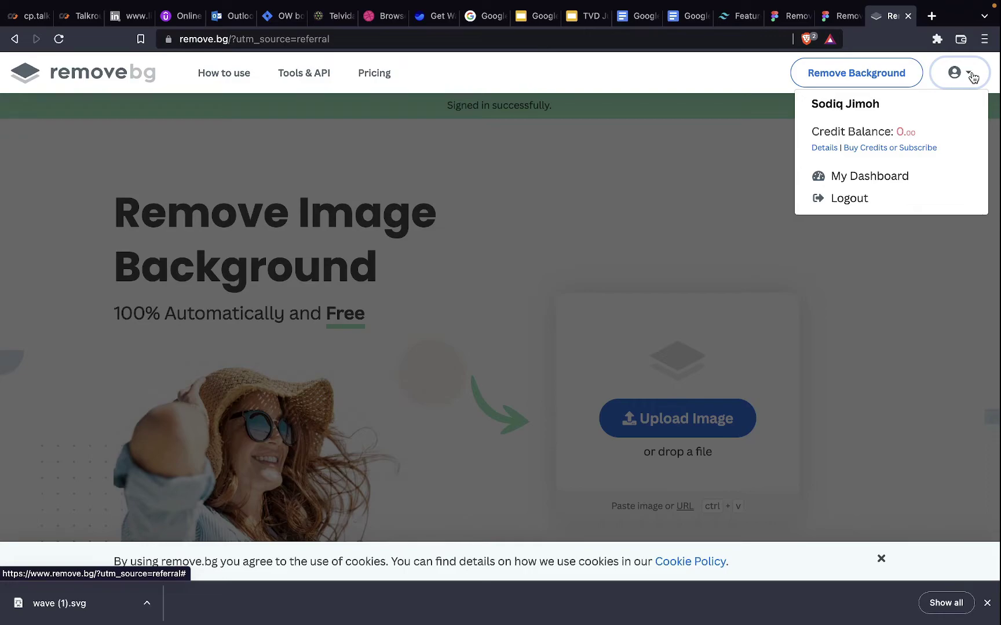
click(877, 173)
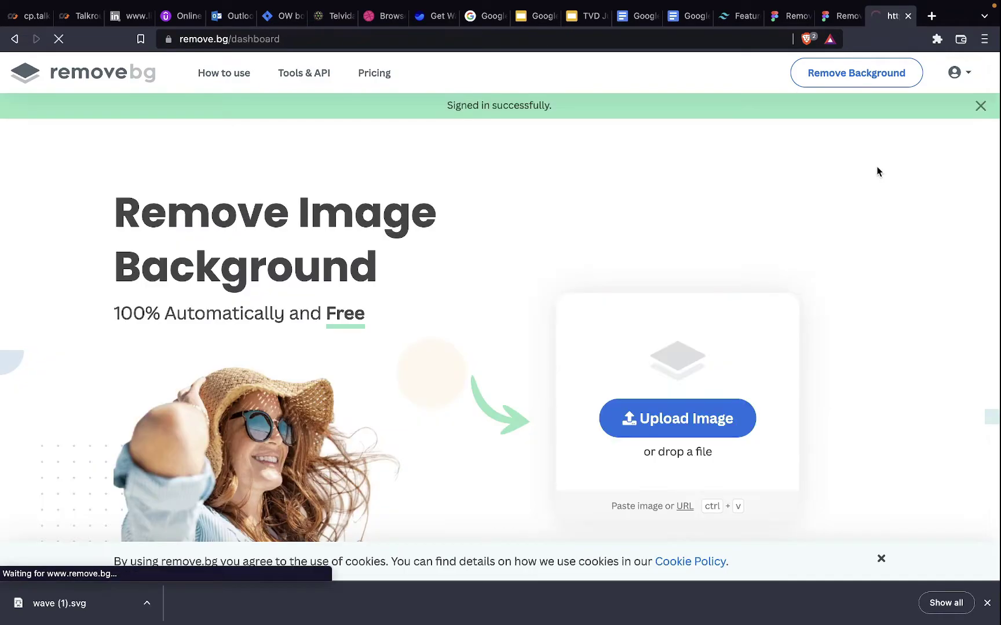
Copy the 'Mac safari api' key from the dashboard's API Keys list
click(512, 275)
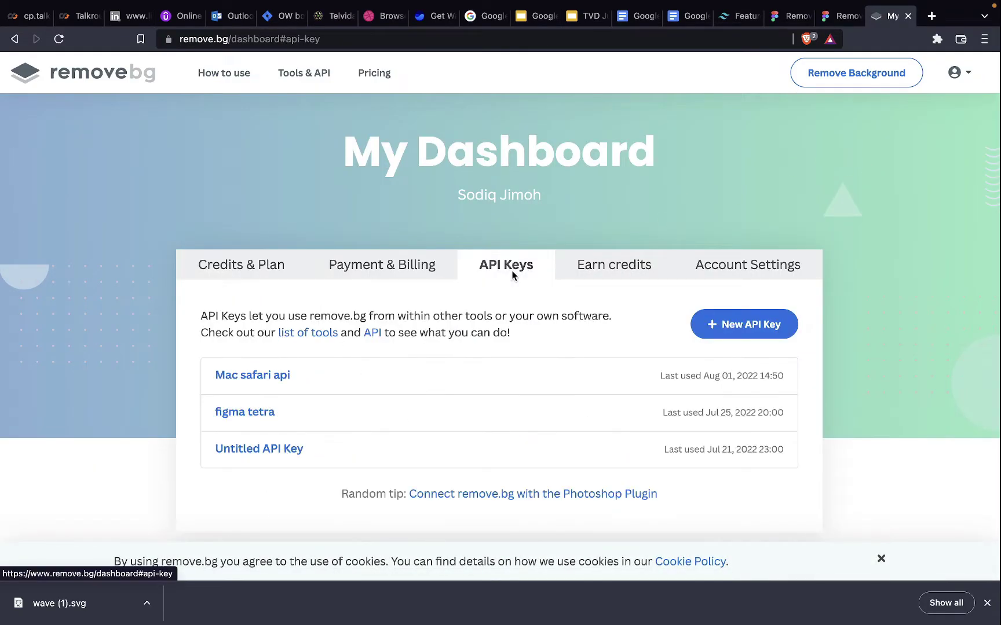
scroll(511, 273, down, 1)
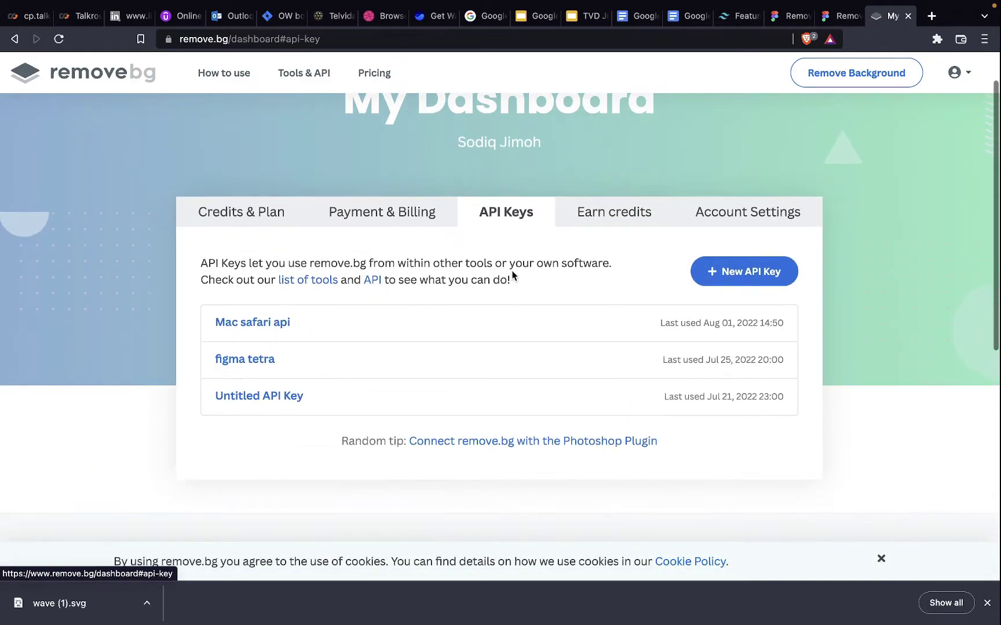
click(536, 337)
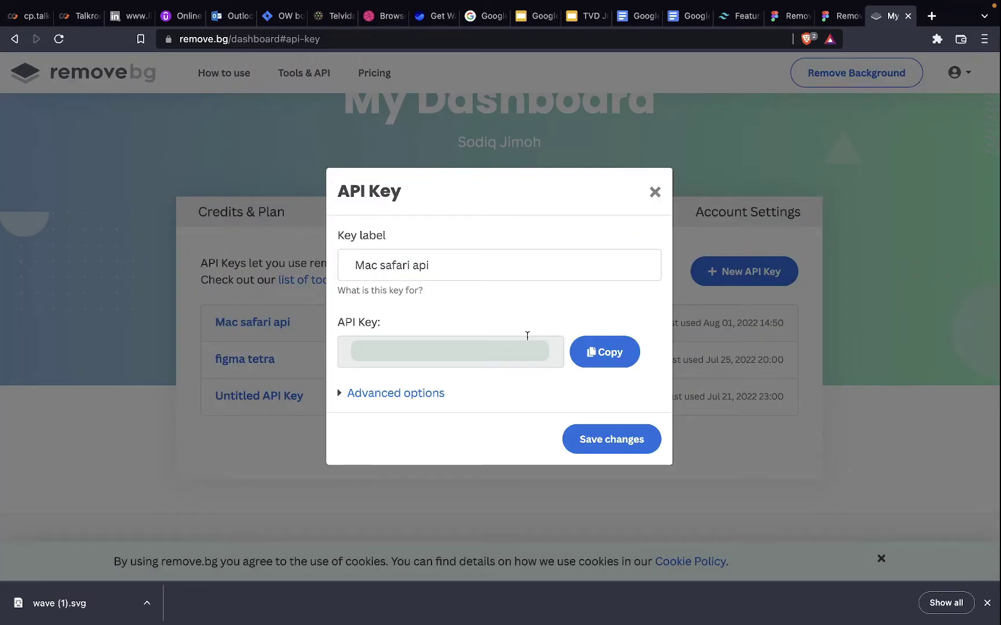
click(599, 354)
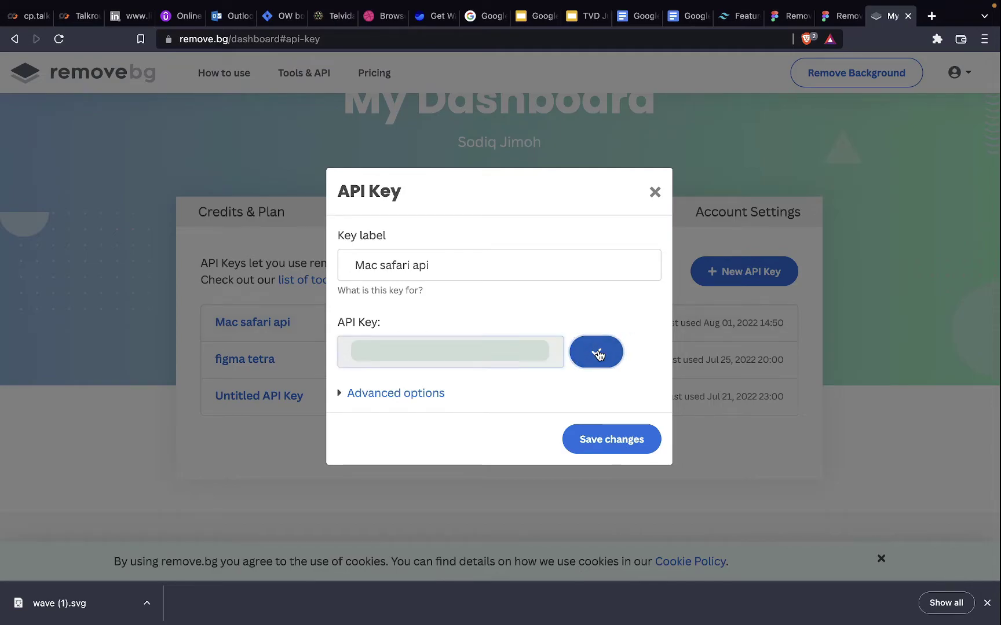
click(654, 193)
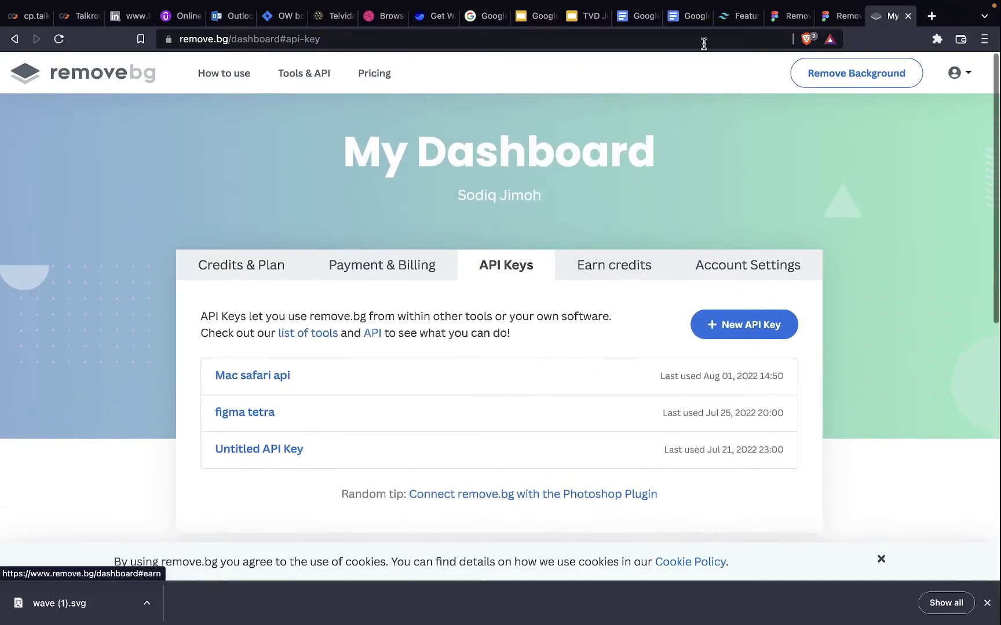
Paste the copied API key into the Remove BG plugin and save it
click(839, 15)
click(464, 366)
key(super+v)
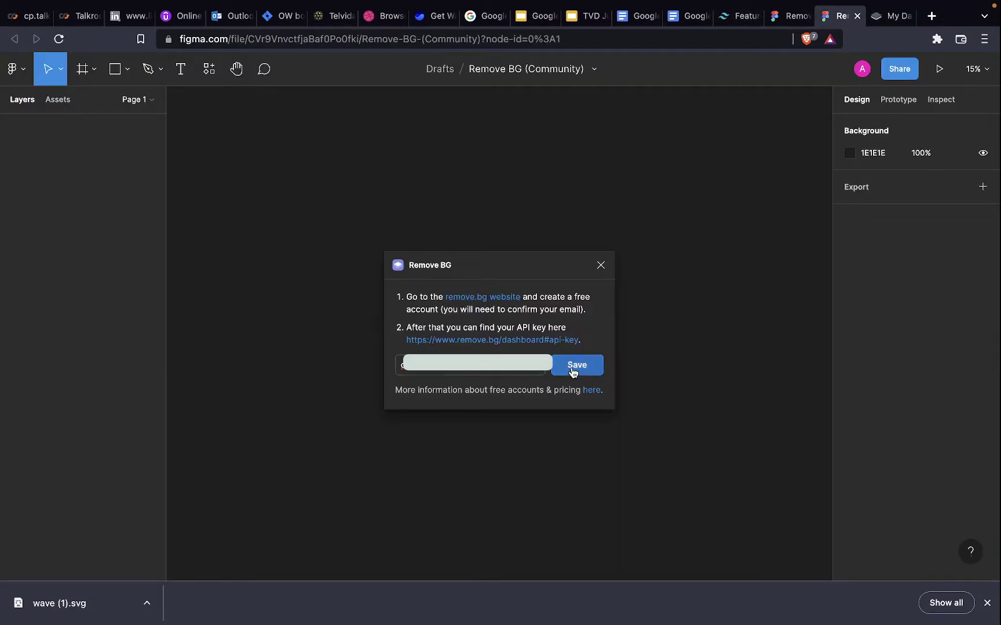
click(576, 374)
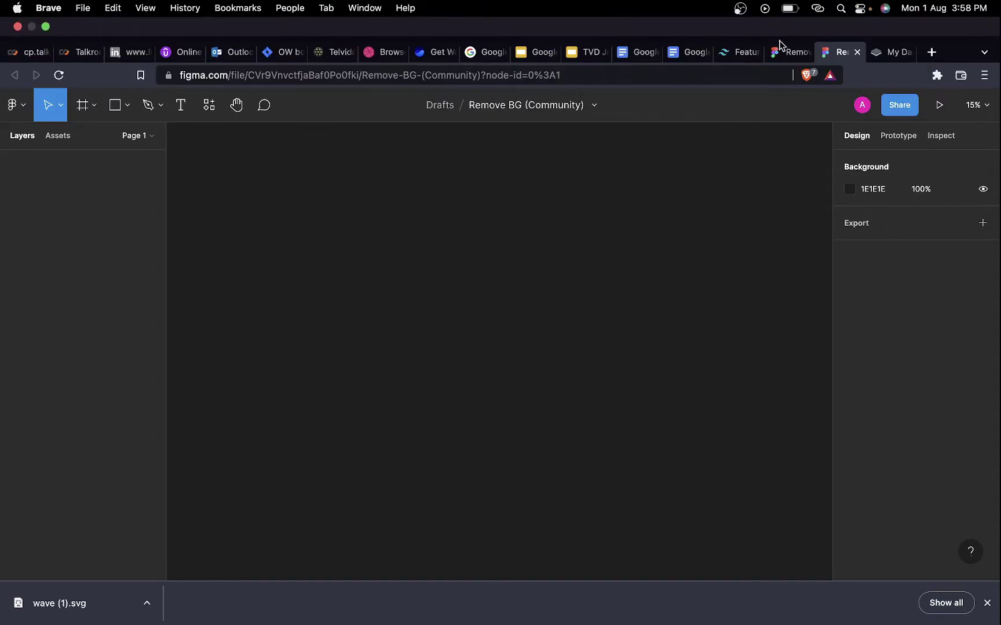
Open the Untitled design file from the personal workspace's recent files
click(783, 50)
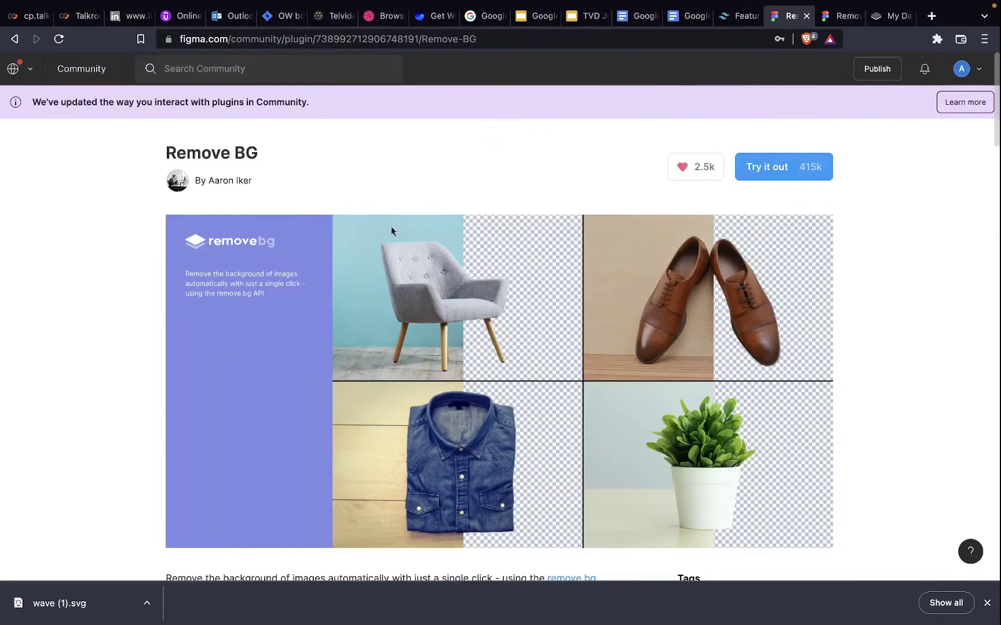
click(30, 70)
click(67, 139)
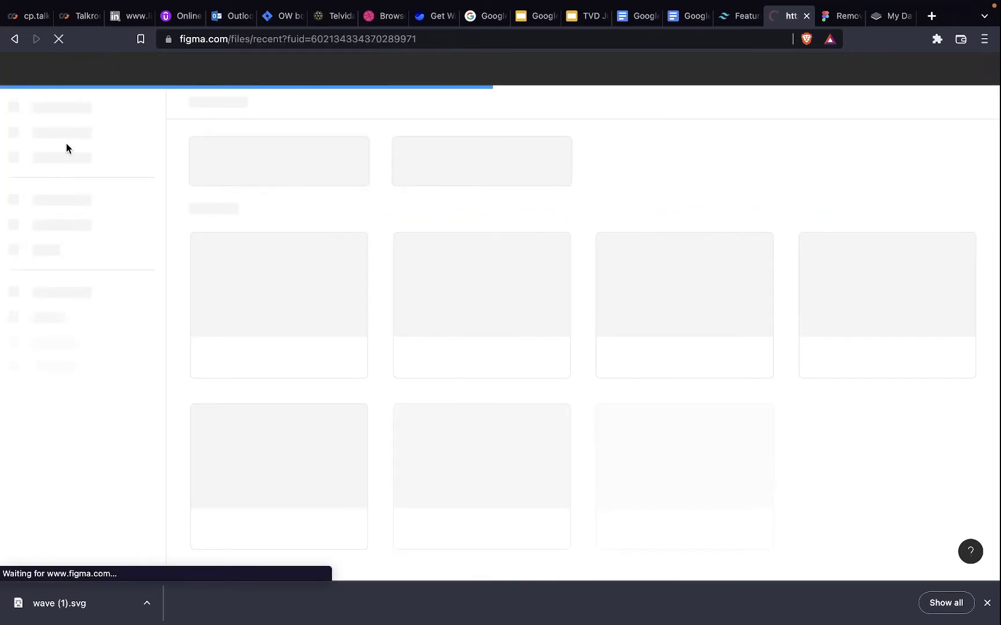
scroll(351, 351, down, 2)
scroll(352, 354, down, 1)
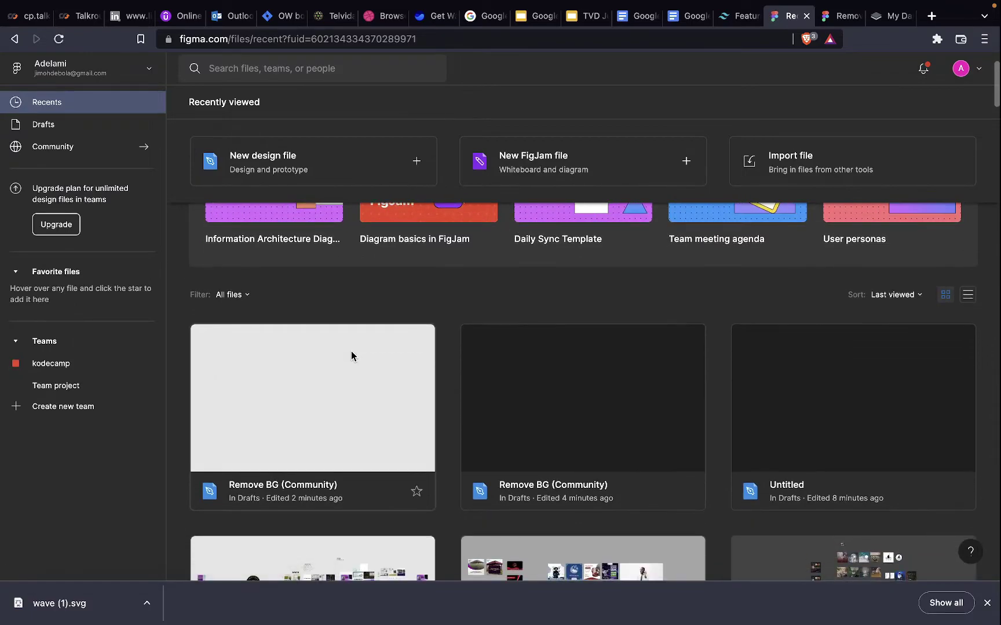
double_click(831, 400)
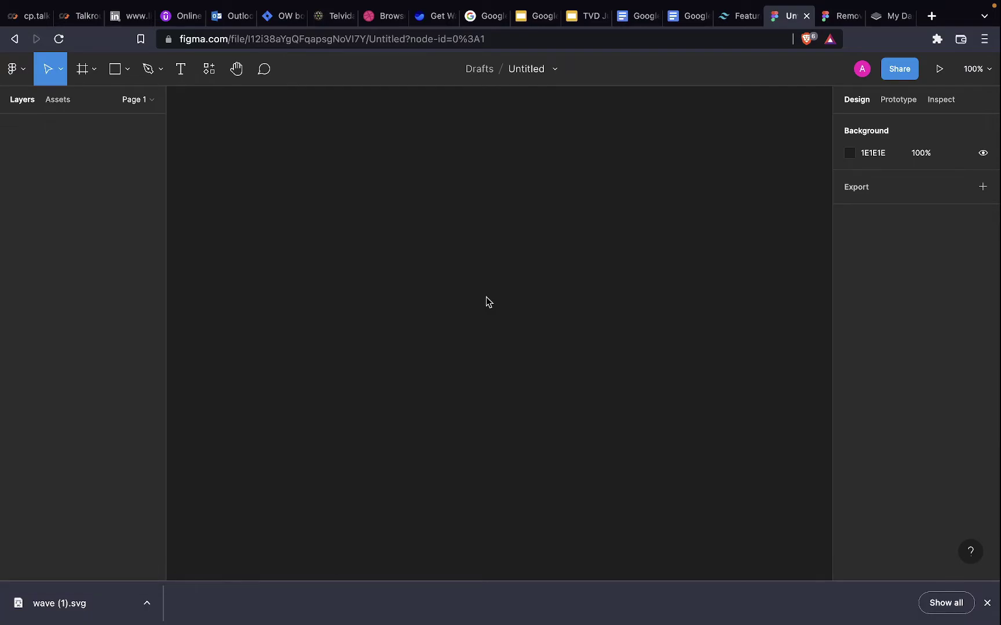
Load the african-american-student photo from Downloads with Place image
key(super+shift+k)
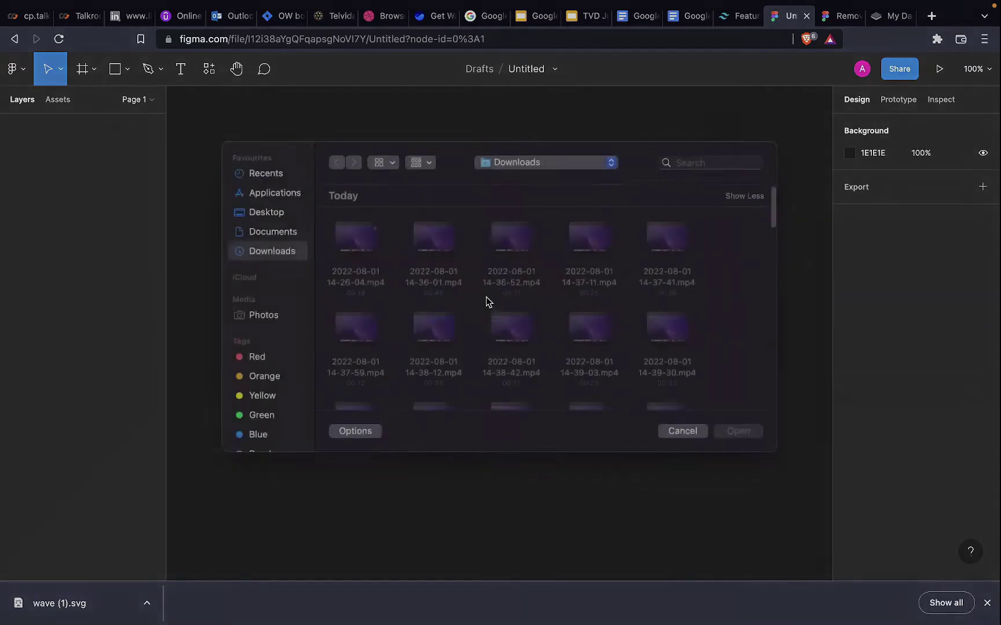
scroll(486, 301, down, 5)
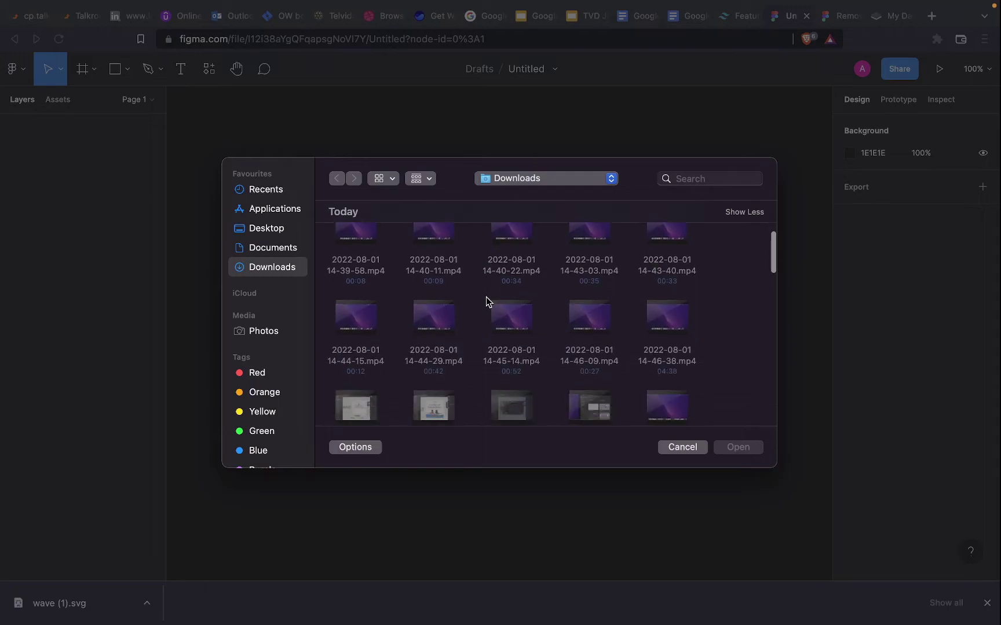
click(676, 449)
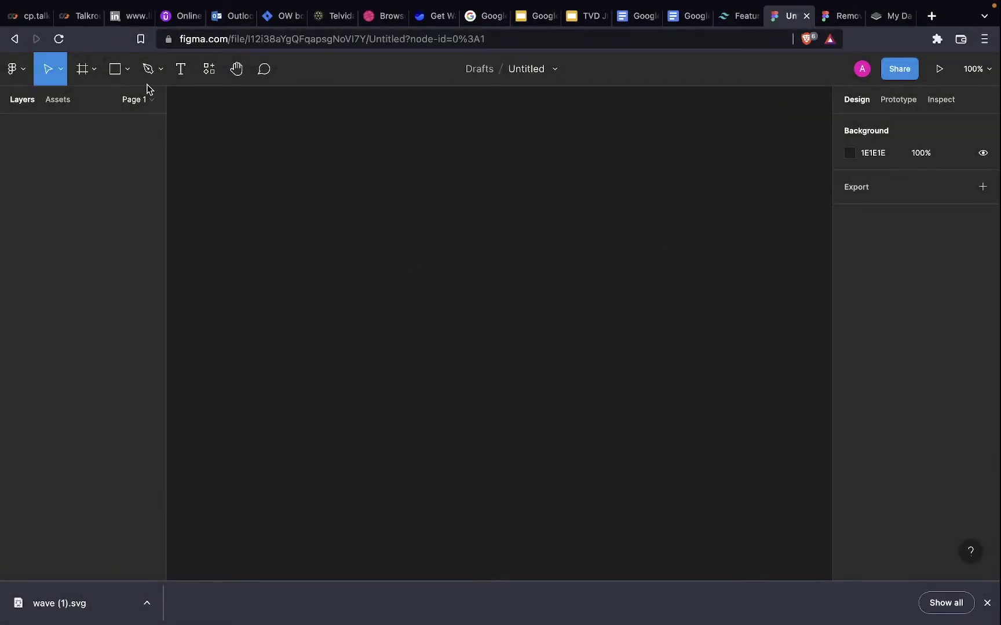
click(128, 72)
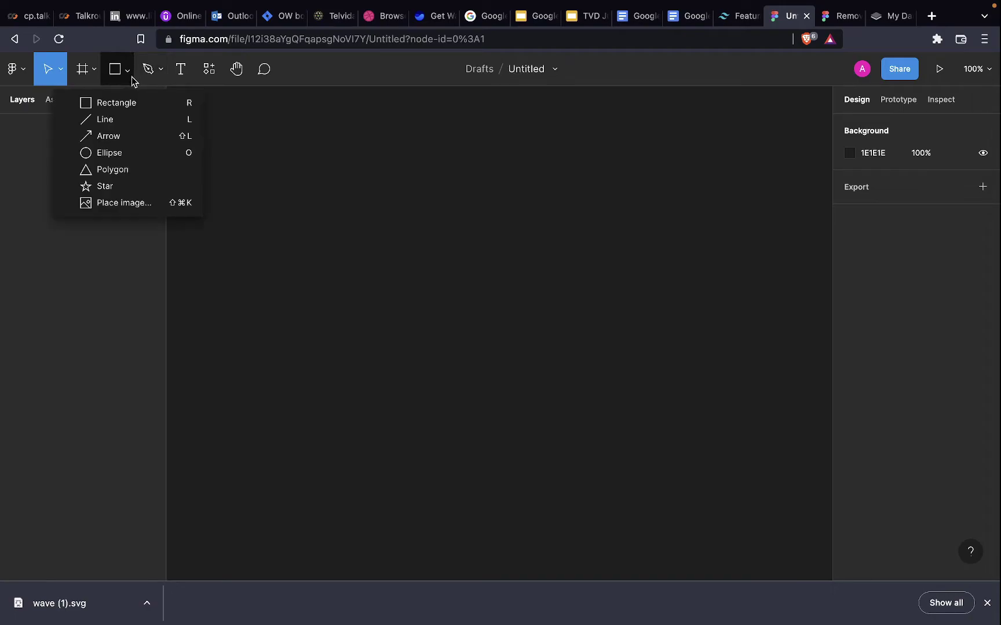
click(128, 202)
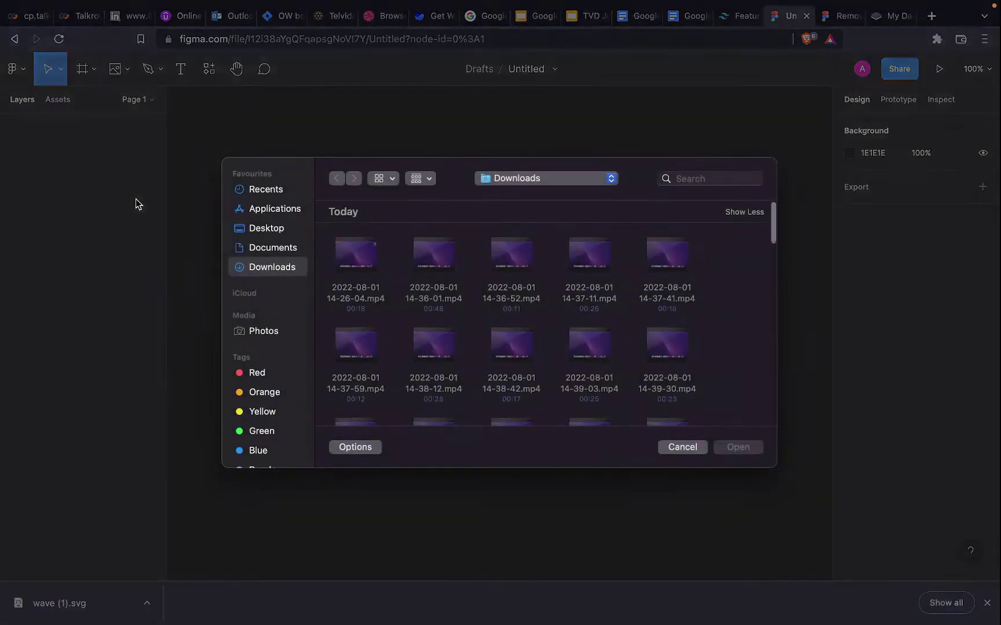
scroll(536, 331, down, 3)
scroll(537, 332, down, 5)
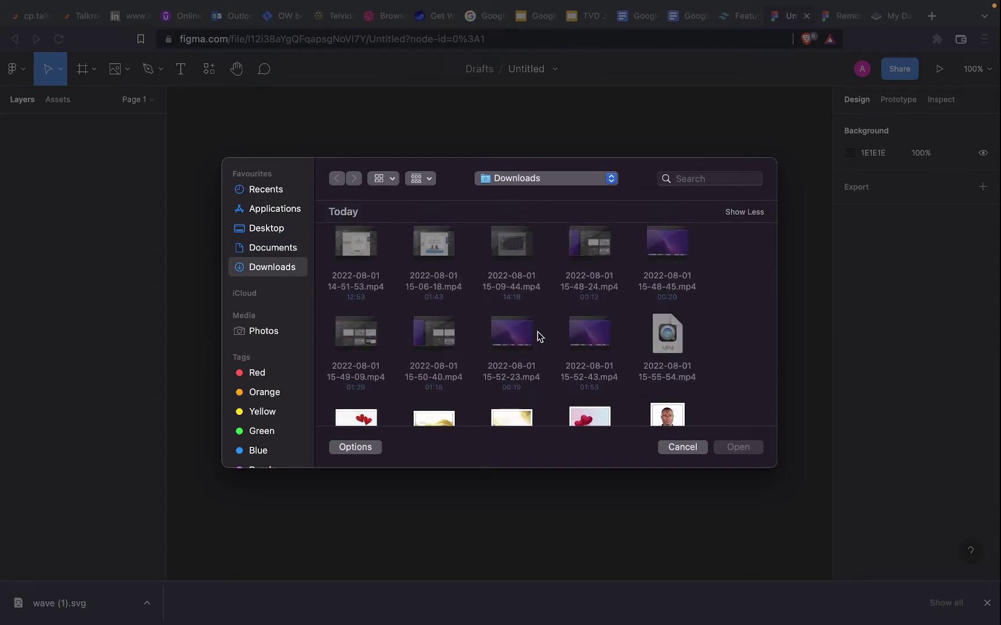
scroll(538, 336, down, 8)
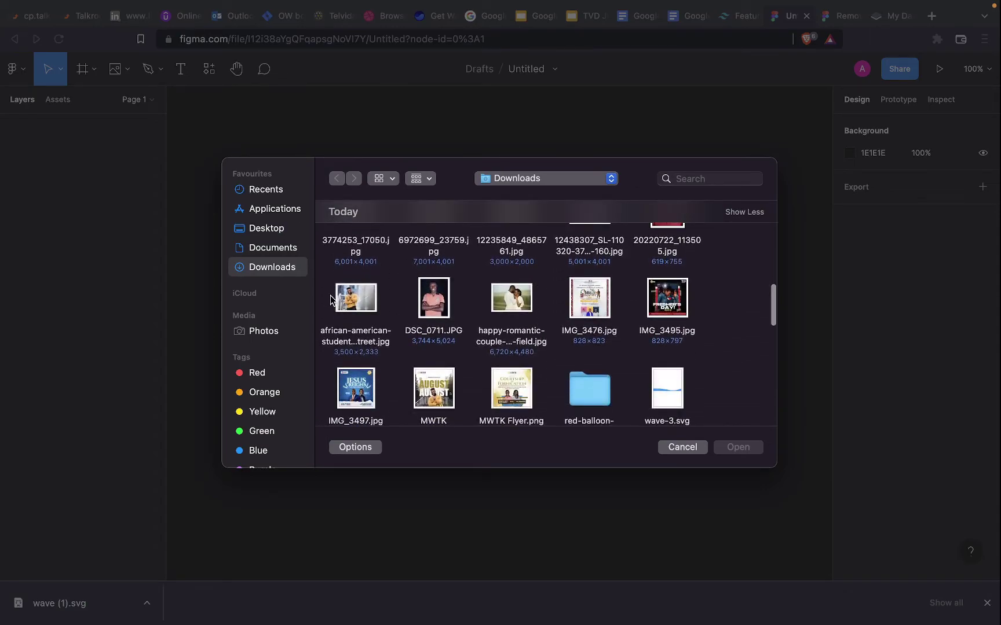
double_click(350, 304)
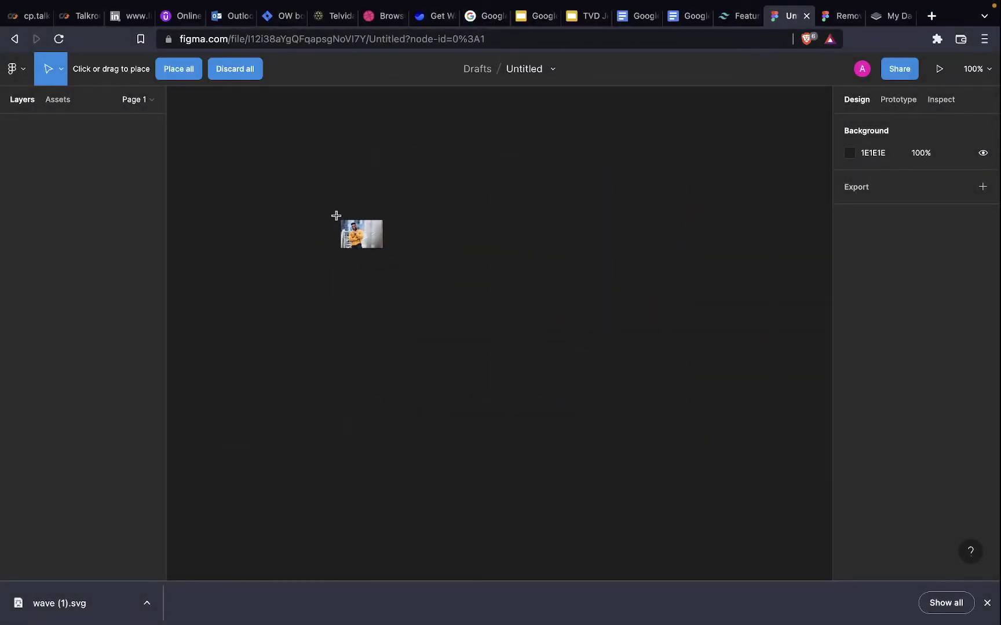
Place the student photo on the canvas at 710 × 473 and nudge it up-left
drag(299, 174, 704, 505)
drag(655, 383, 627, 372)
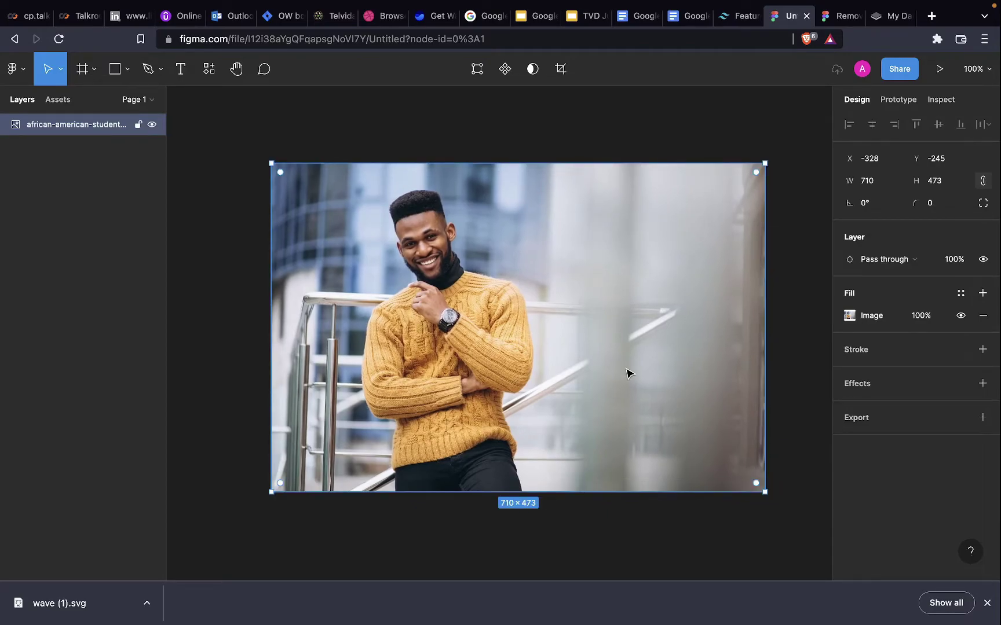
Run Remove BG on the student photo from quick actions and select the cut-out
key(super+slash)
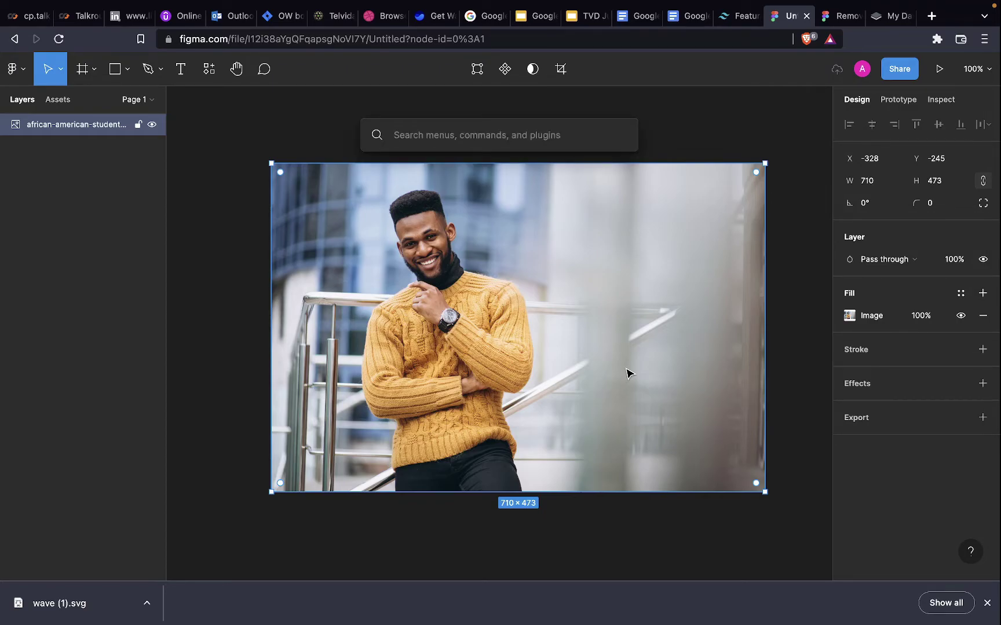
text(remo)
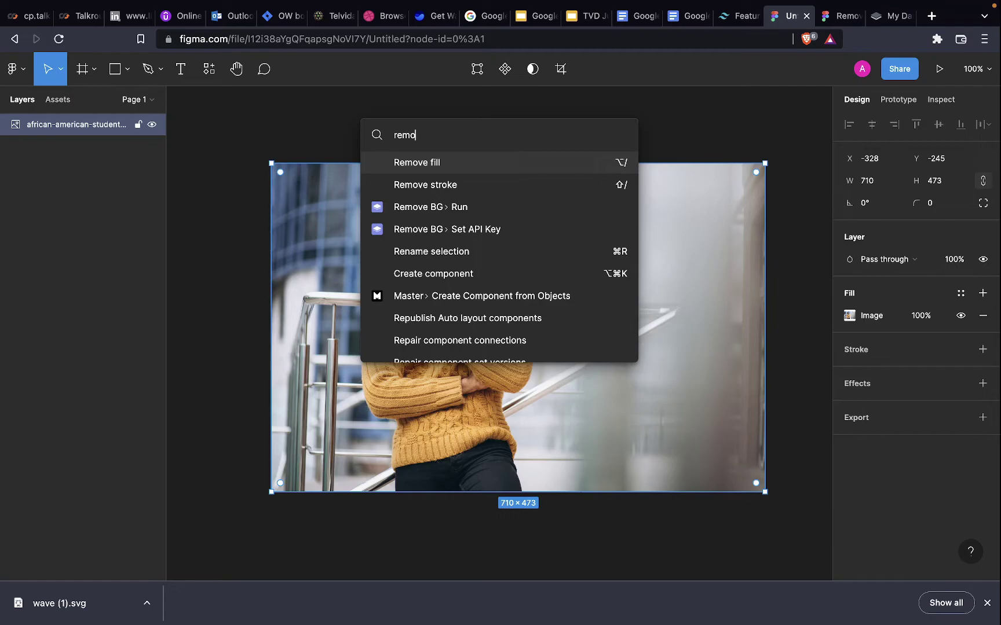
click(492, 208)
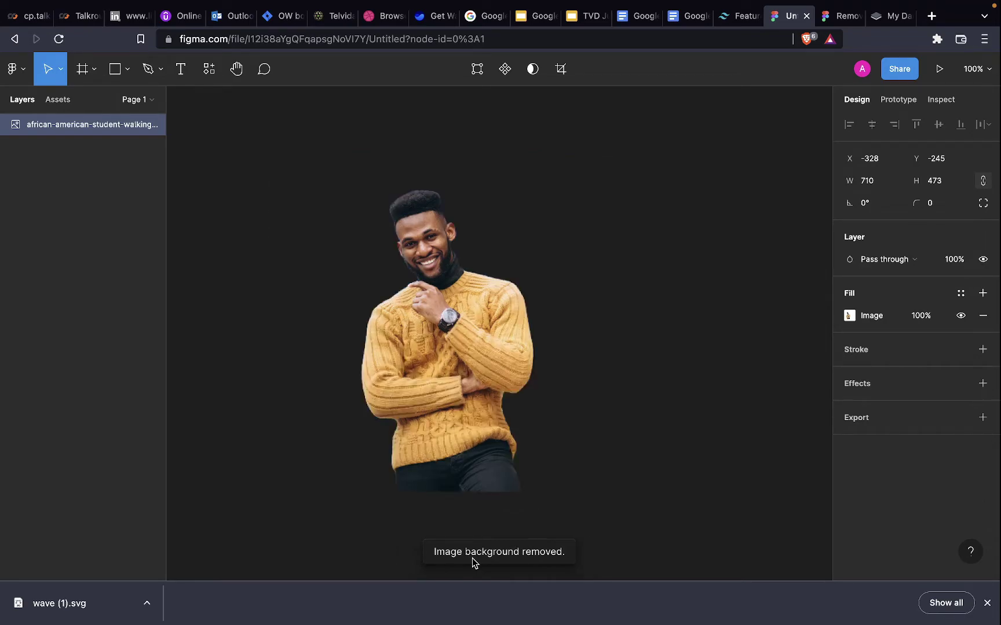
click(532, 456)
Move the cut-out man left and narrow his layer to 407 × 473
drag(449, 409, 393, 388)
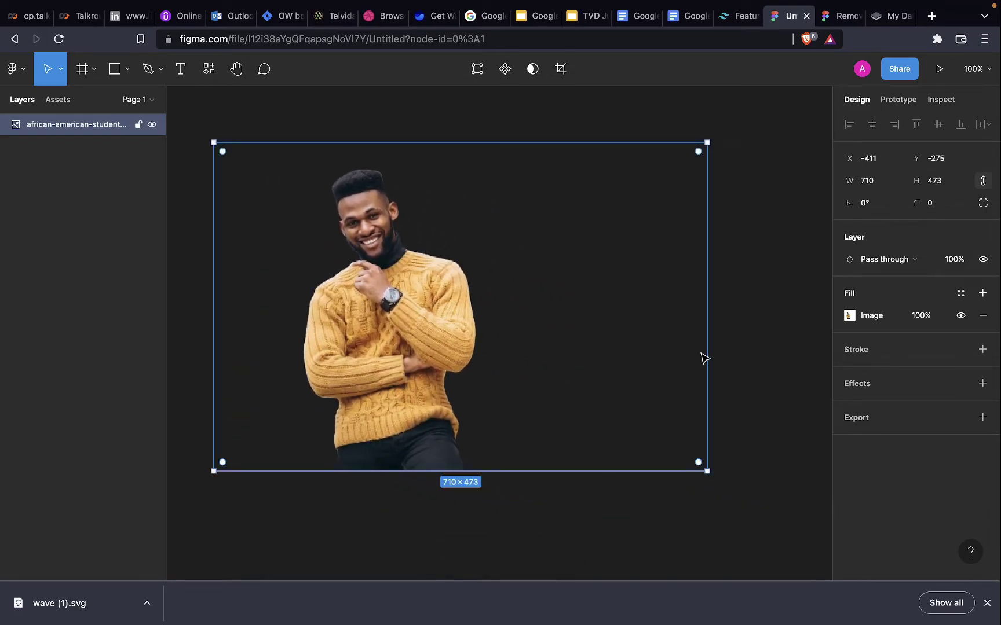
drag(707, 352, 497, 306)
click(618, 306)
Load the happy-romantic-couple photo from Downloads for placing
scroll(620, 307, right, 4)
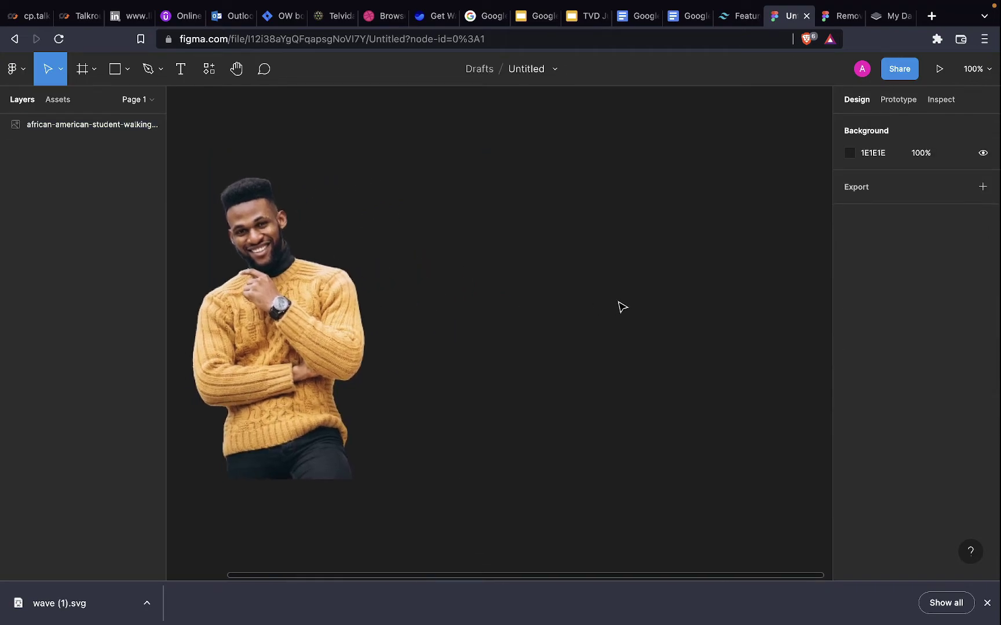
key(super+shift+k)
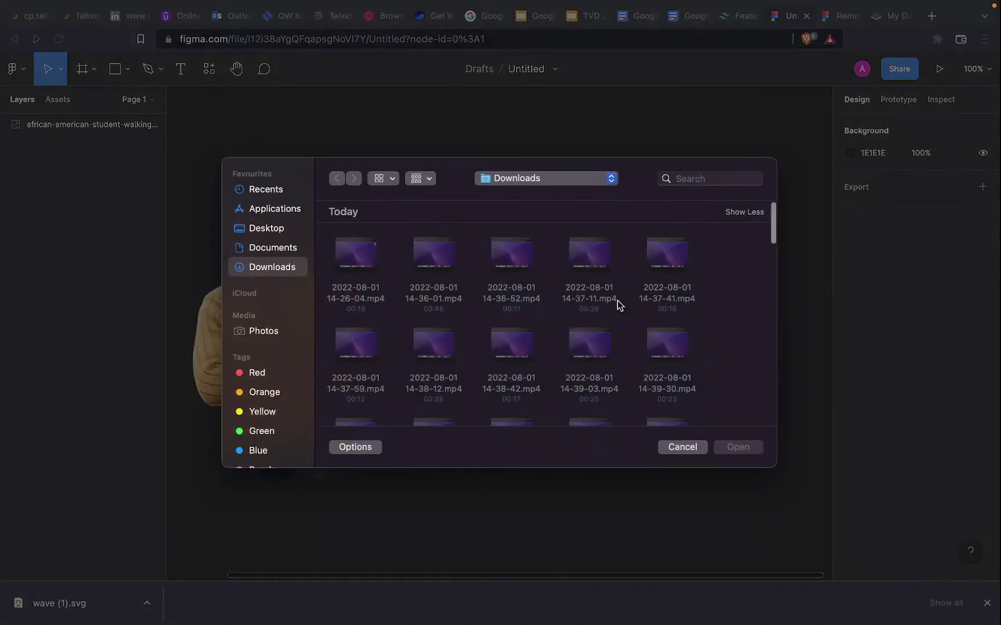
scroll(563, 339, down, 10)
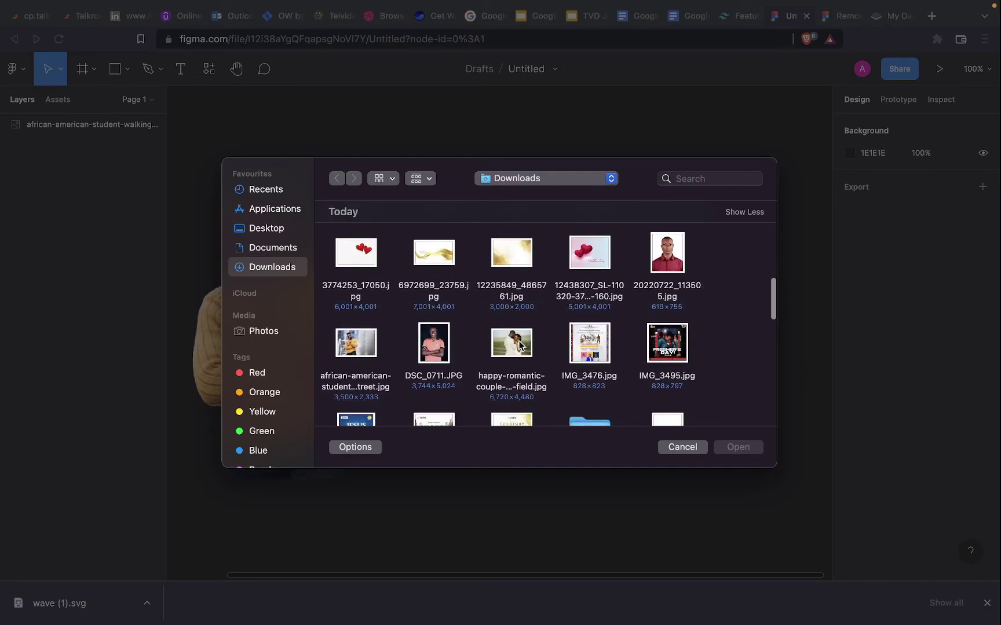
double_click(517, 344)
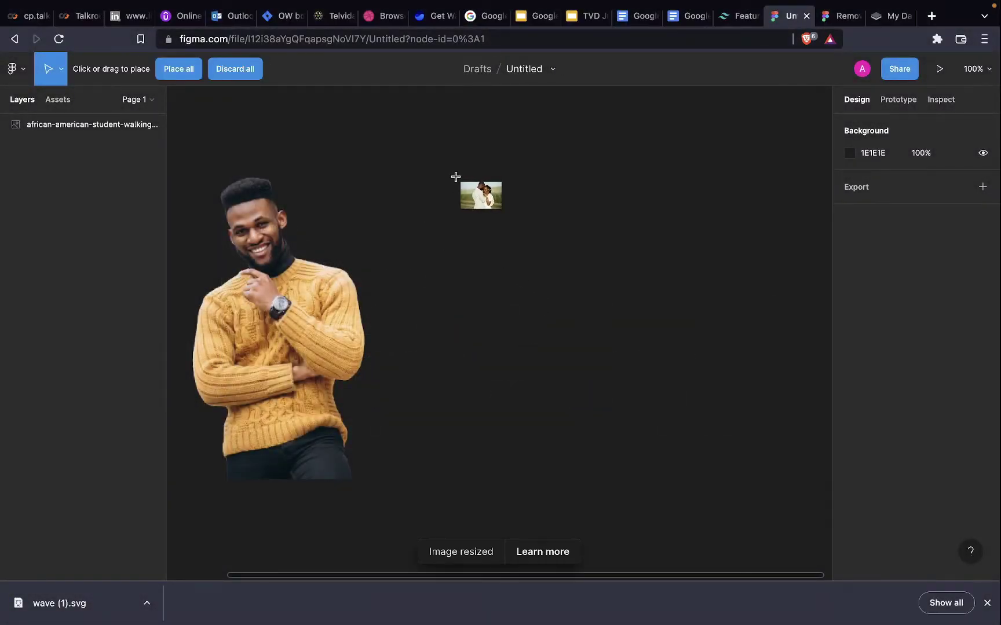
Place the couple photo at 685 × 457 beside the man and run Remove BG on it
drag(442, 151, 782, 469)
scroll(707, 413, right, 5)
key(super+slash)
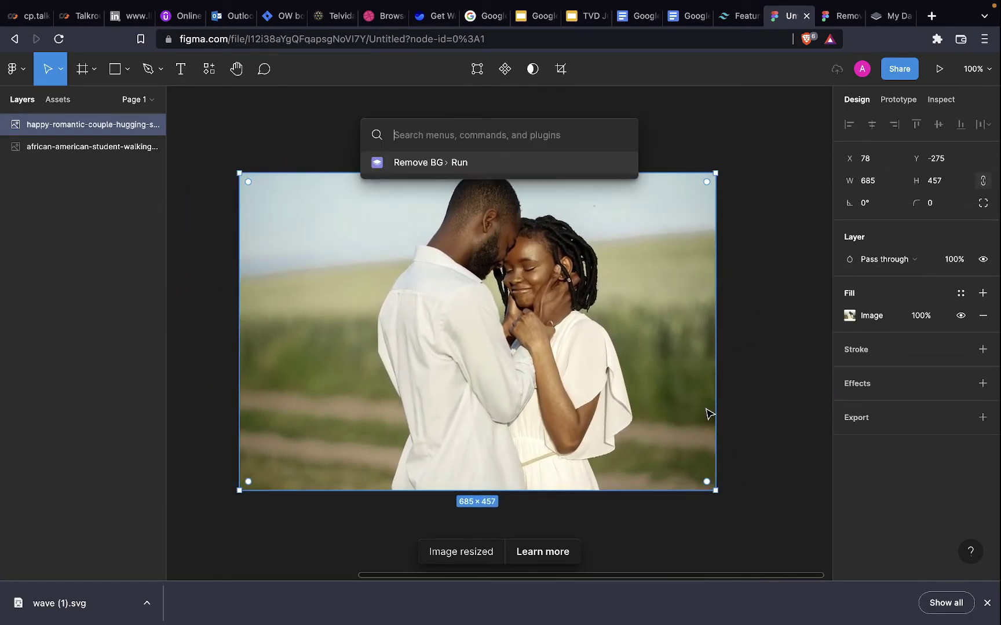
text(remove)
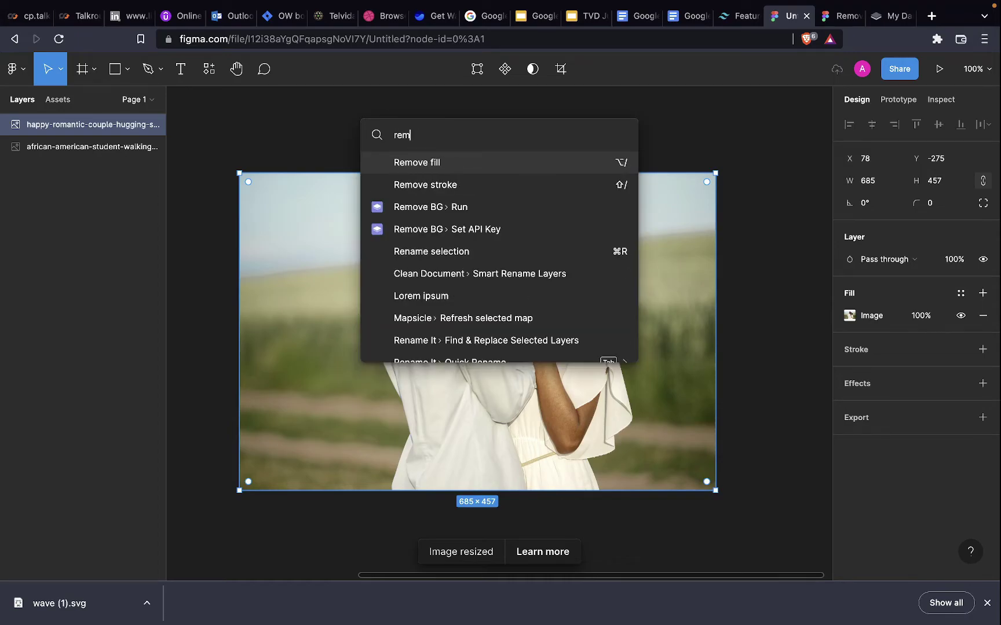
click(512, 216)
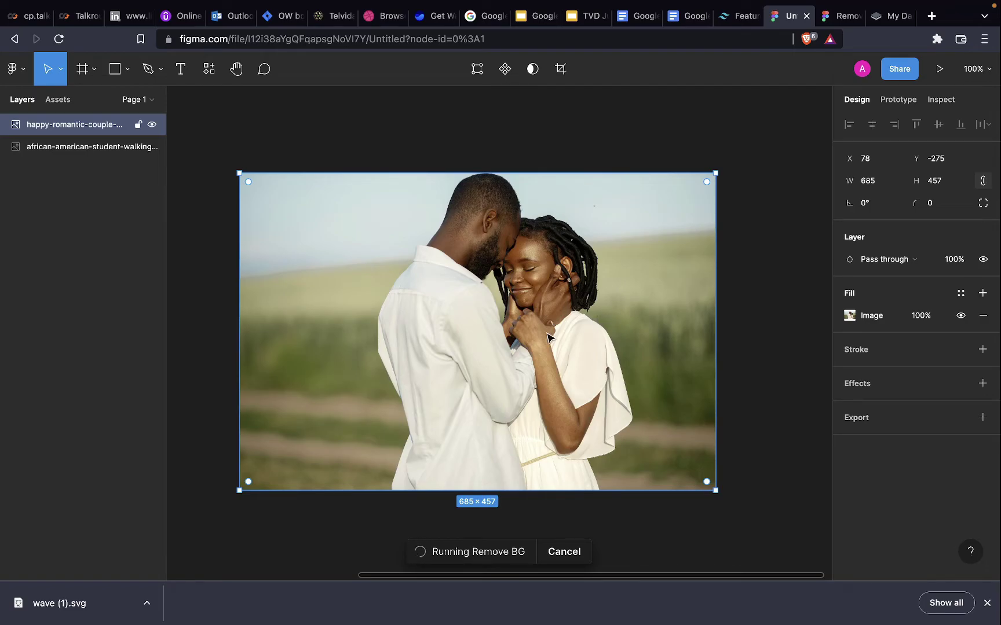
scroll(547, 336, up, 5)
scroll(553, 336, down, 4)
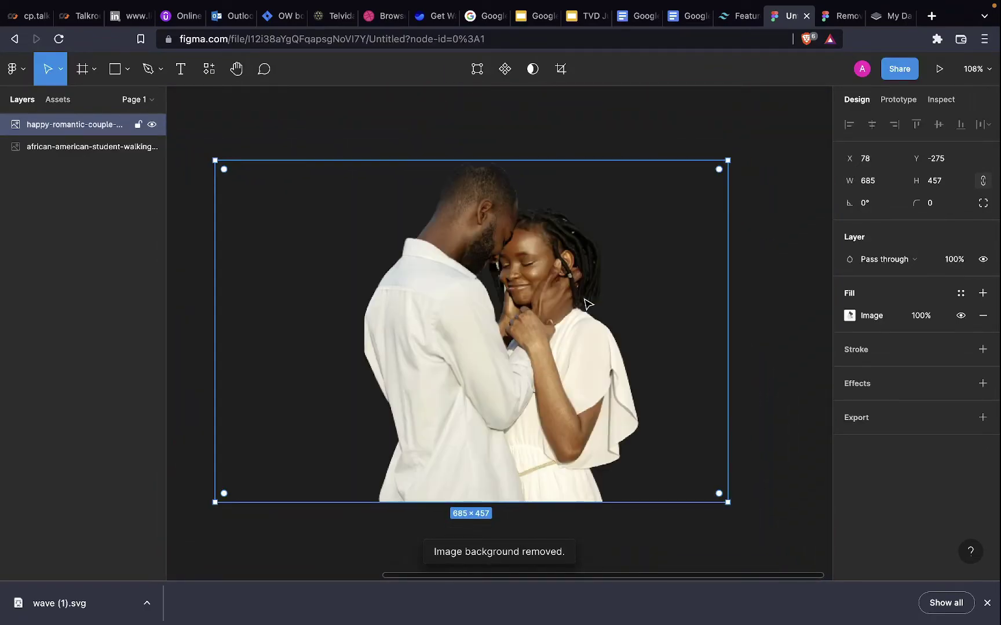
Nudge the cut-out couple slightly left and zoom in to inspect its edges
click(764, 287)
drag(564, 299, 543, 307)
scroll(501, 265, up, 5)
scroll(502, 264, down, 8)
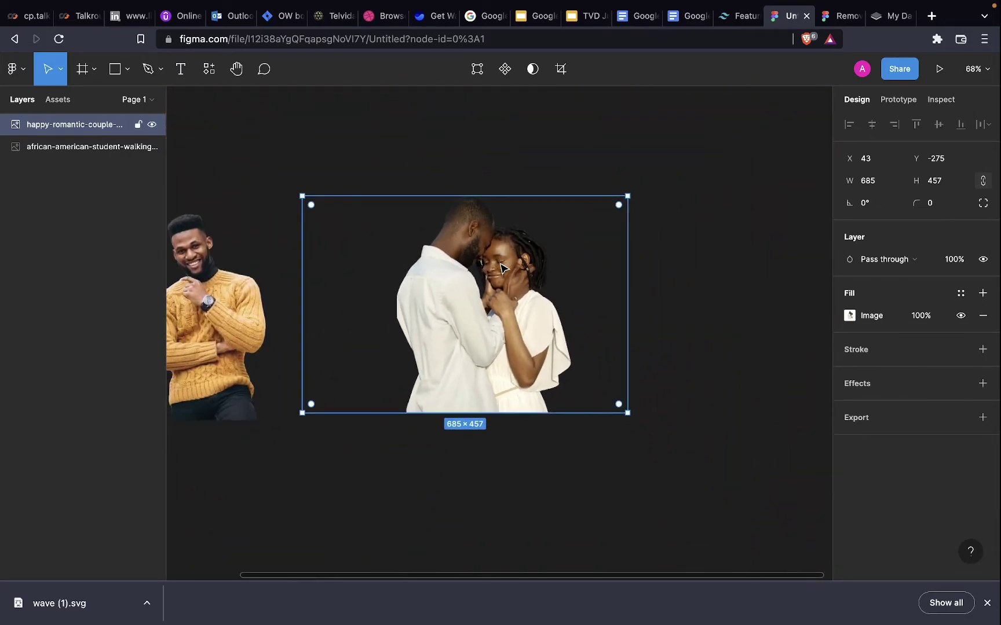
scroll(491, 337, up, 1)
scroll(491, 337, up, 3)
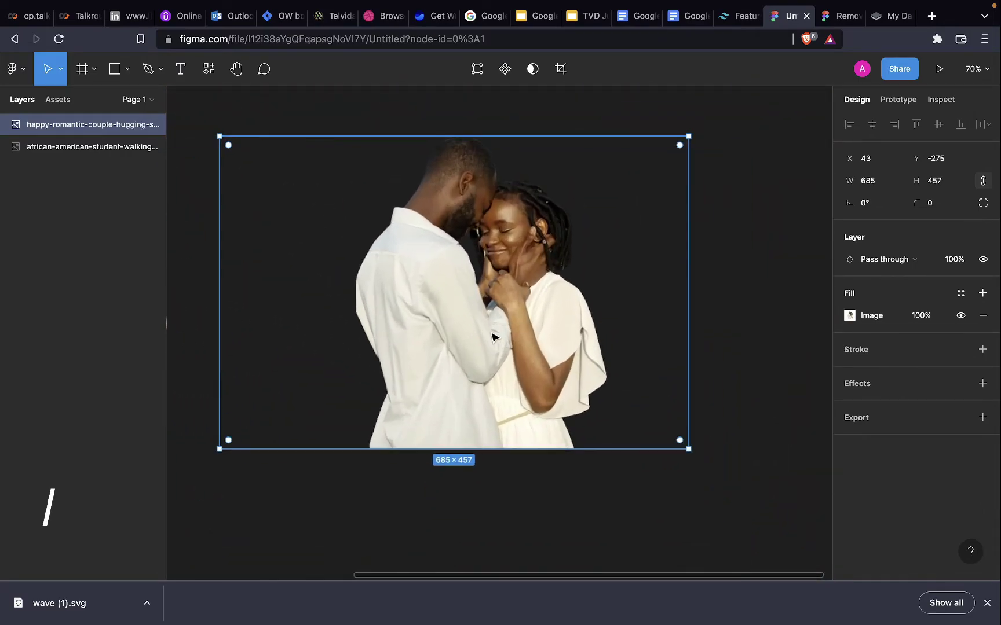
scroll(492, 337, up, 1)
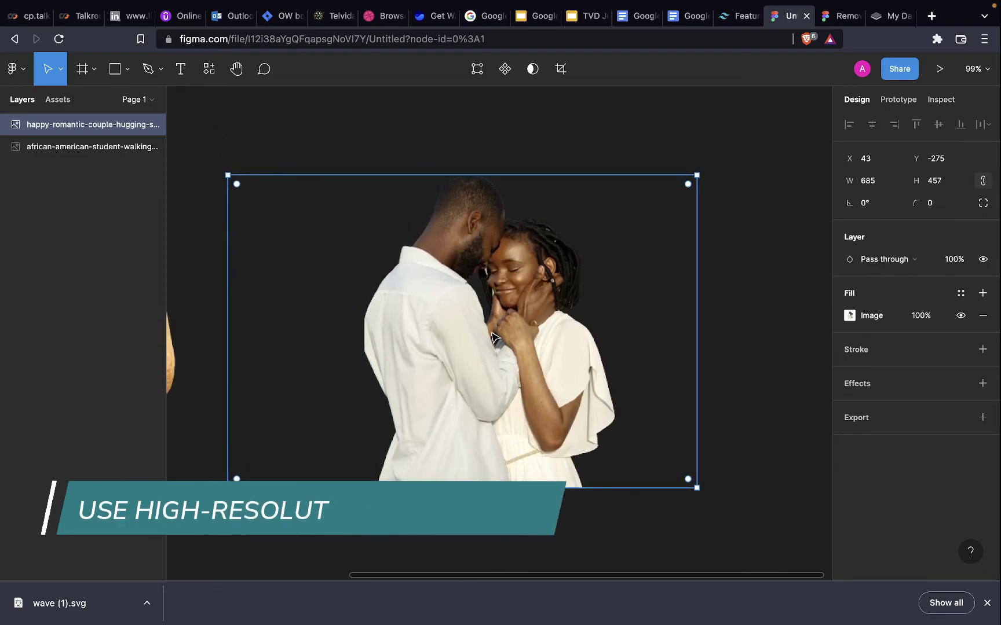
scroll(517, 278, up, 4)
scroll(506, 273, down, 2)
scroll(504, 276, left, 5)
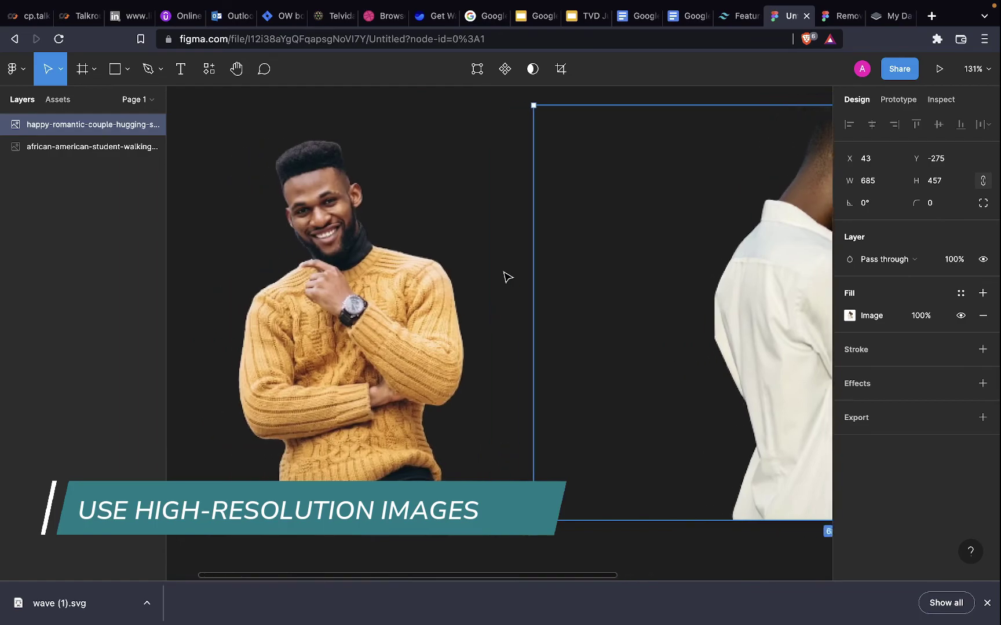
scroll(504, 277, right, 5)
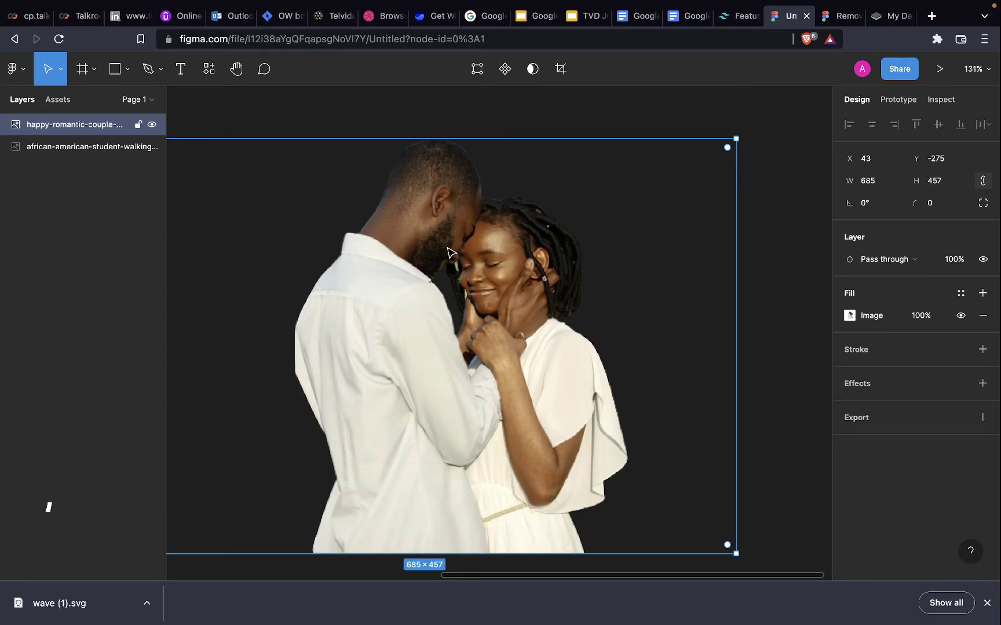
Place the couple beside the man at X 87, Y -259, with bottom edges aligned
scroll(451, 251, down, 5)
scroll(450, 252, left, 5)
drag(597, 268, 616, 280)
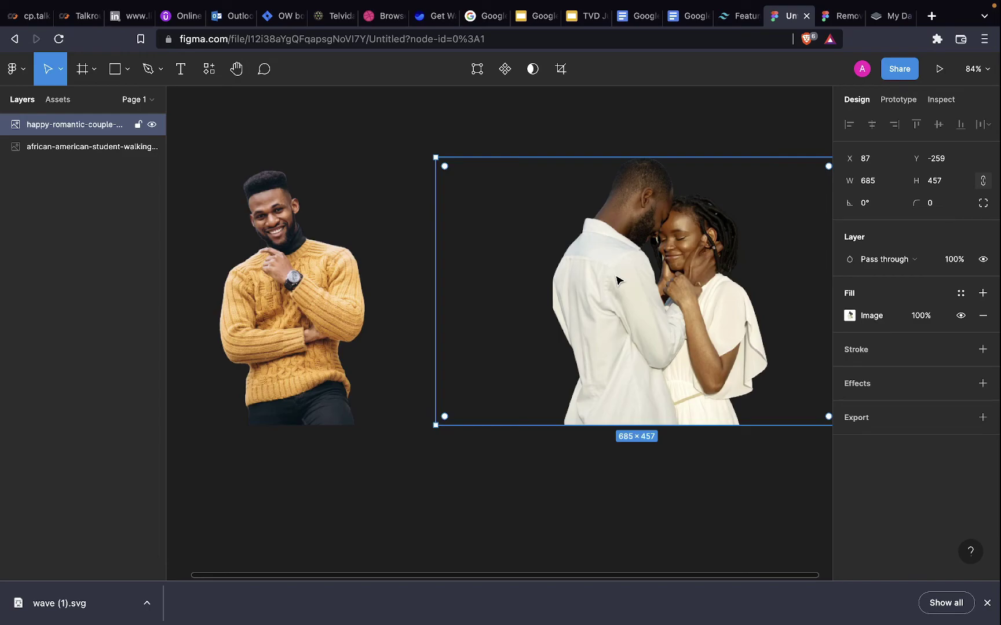